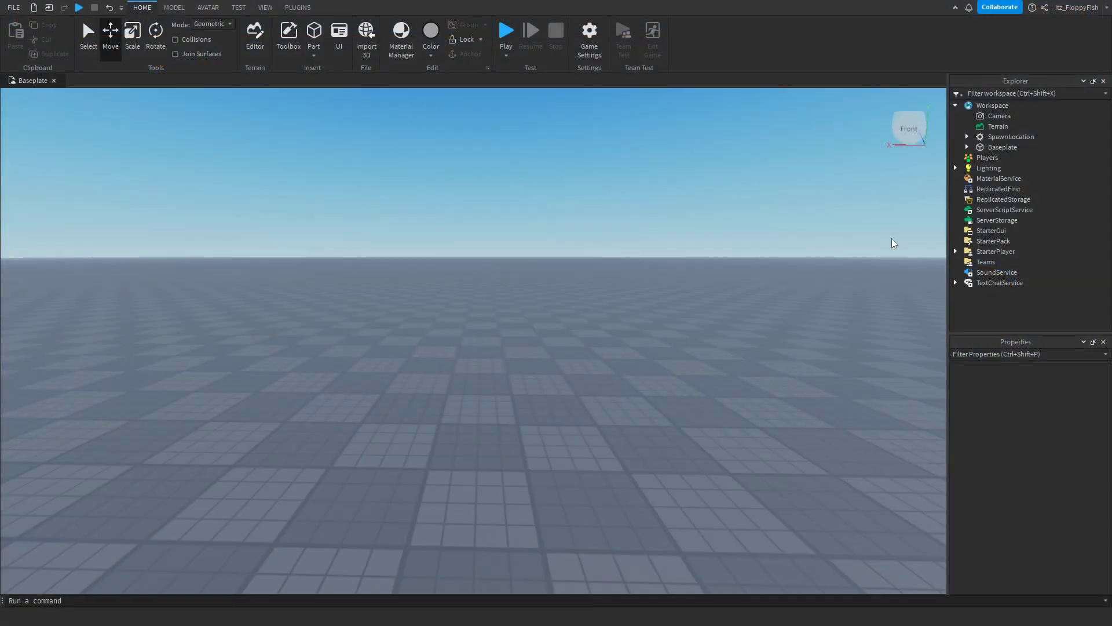
Step: Add a ScreenGui under StarterGui with a Frame inside, stretched to cover the whole screen
mouse_move(996, 233)
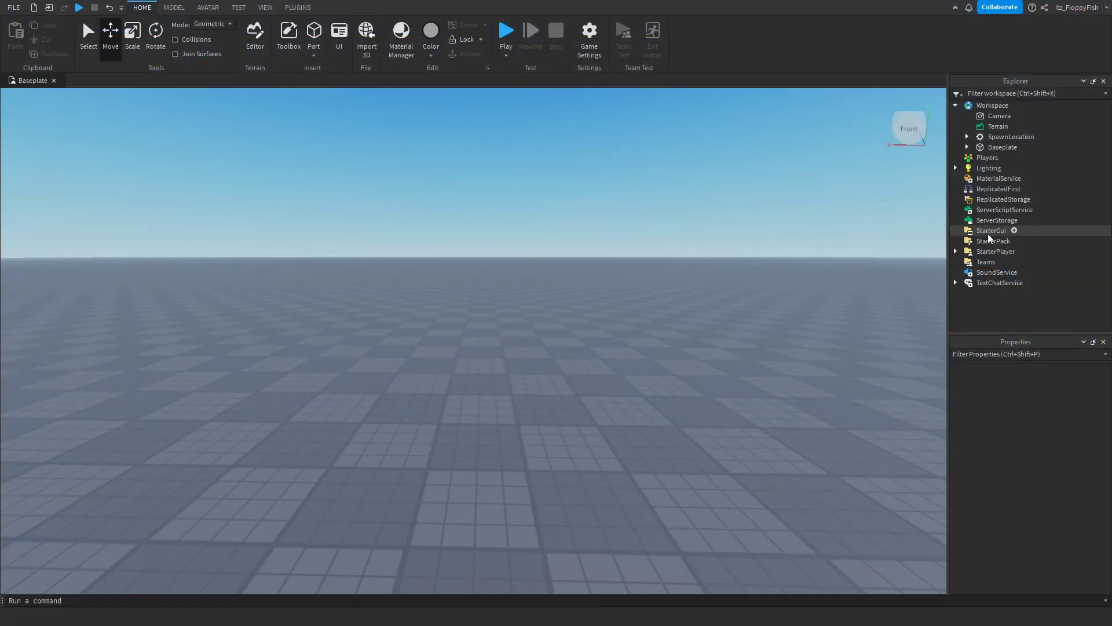
click(1015, 230)
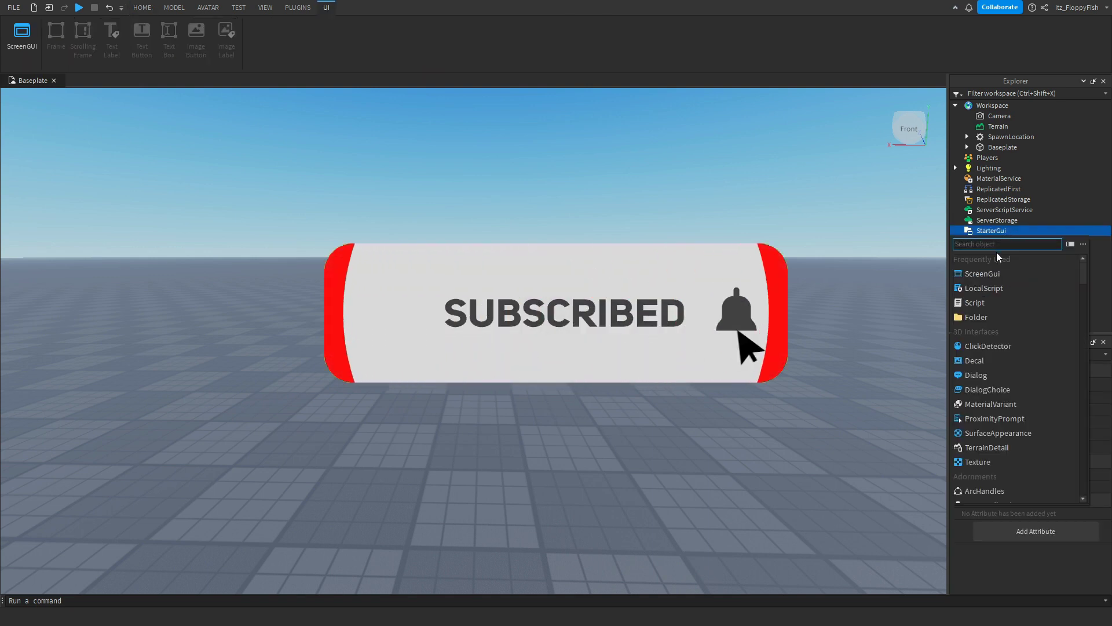
click(993, 273)
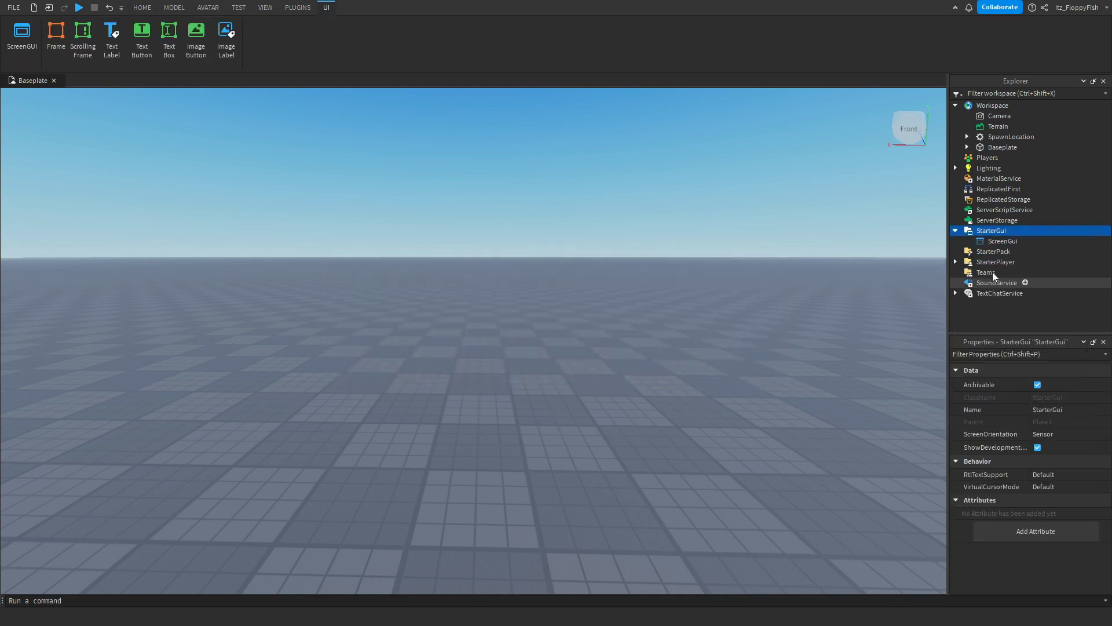
click(1025, 241)
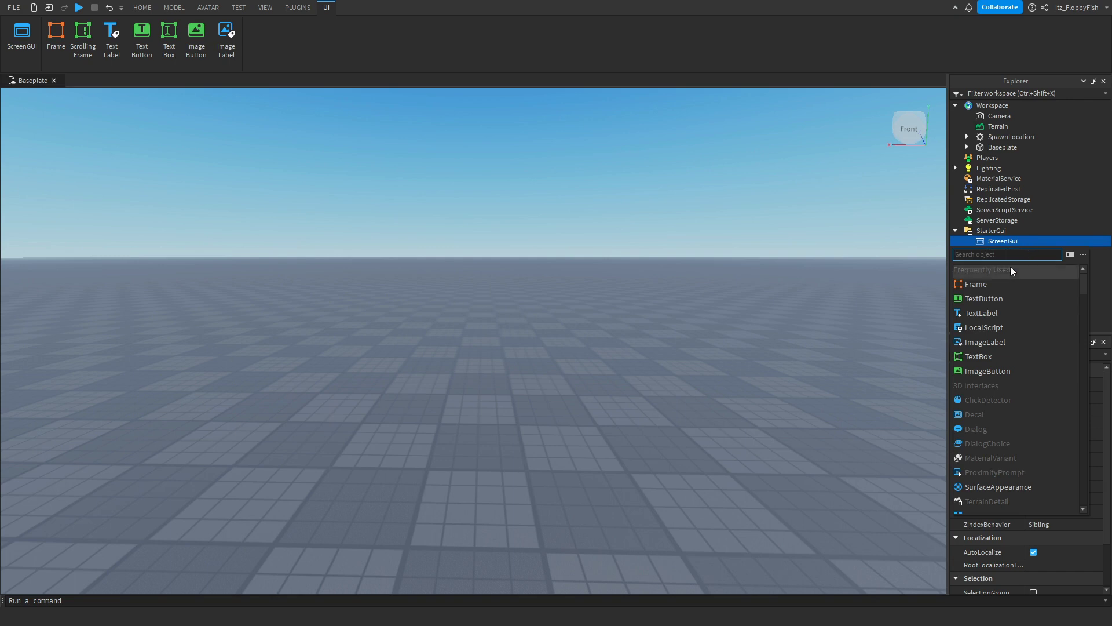
click(1006, 283)
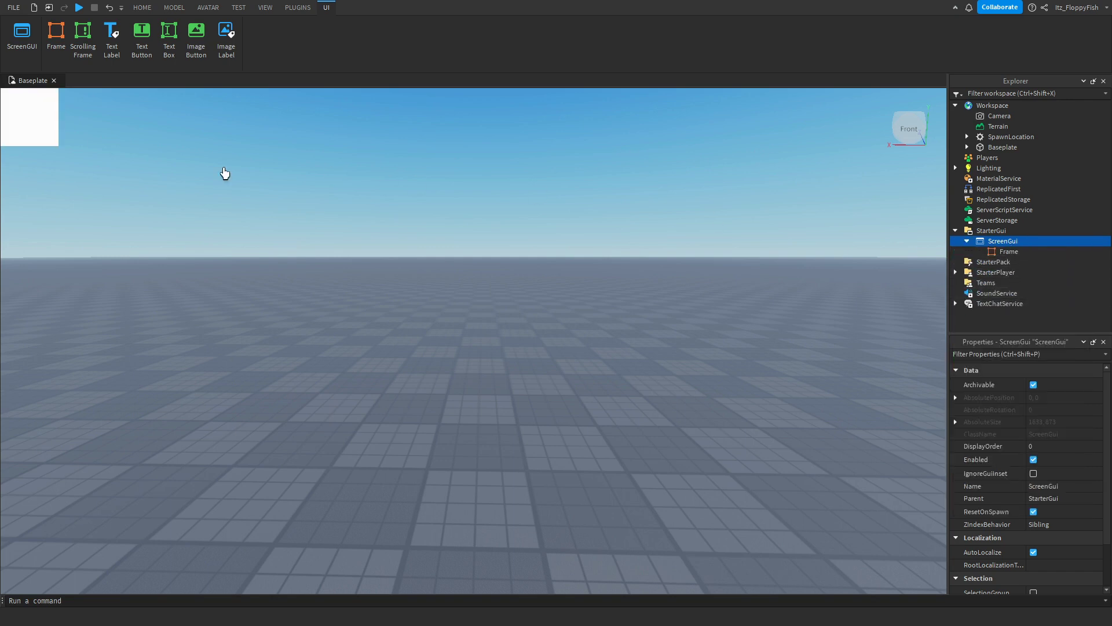
click(50, 127)
drag(59, 147, 950, 593)
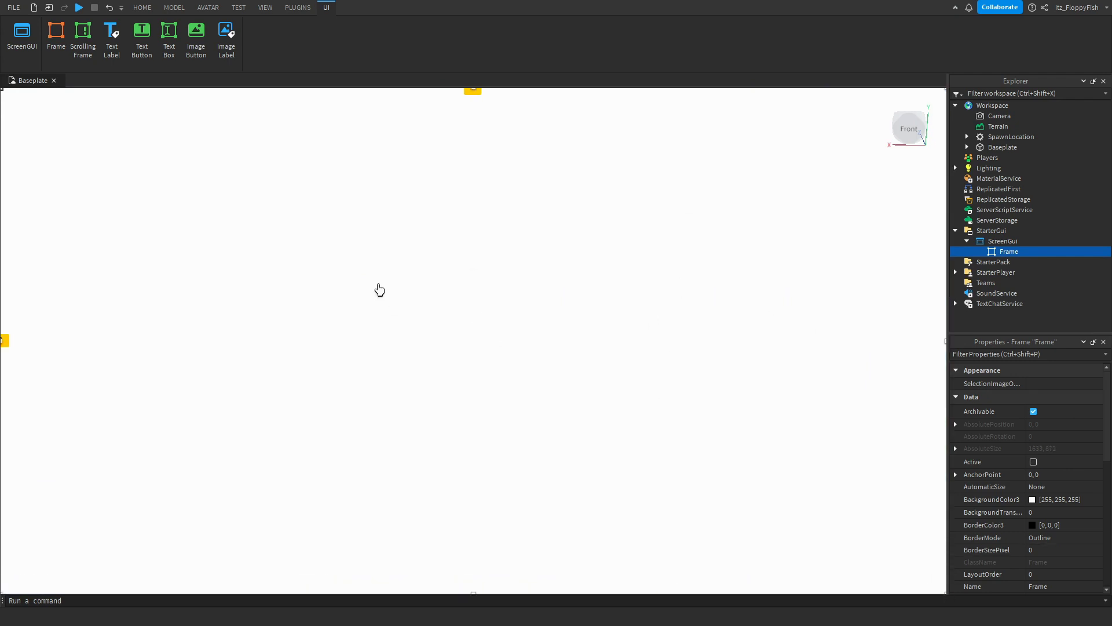
Step: Set the frame's BackgroundTransparency to 1 and rename it MainFrame
click(1037, 512)
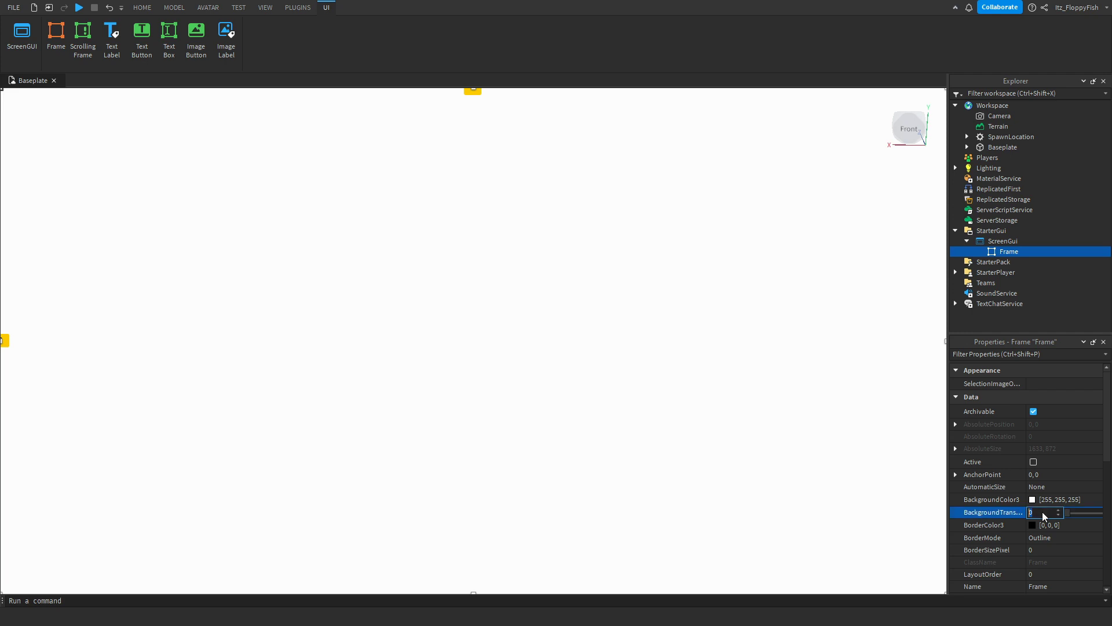
text(1)
key(Return)
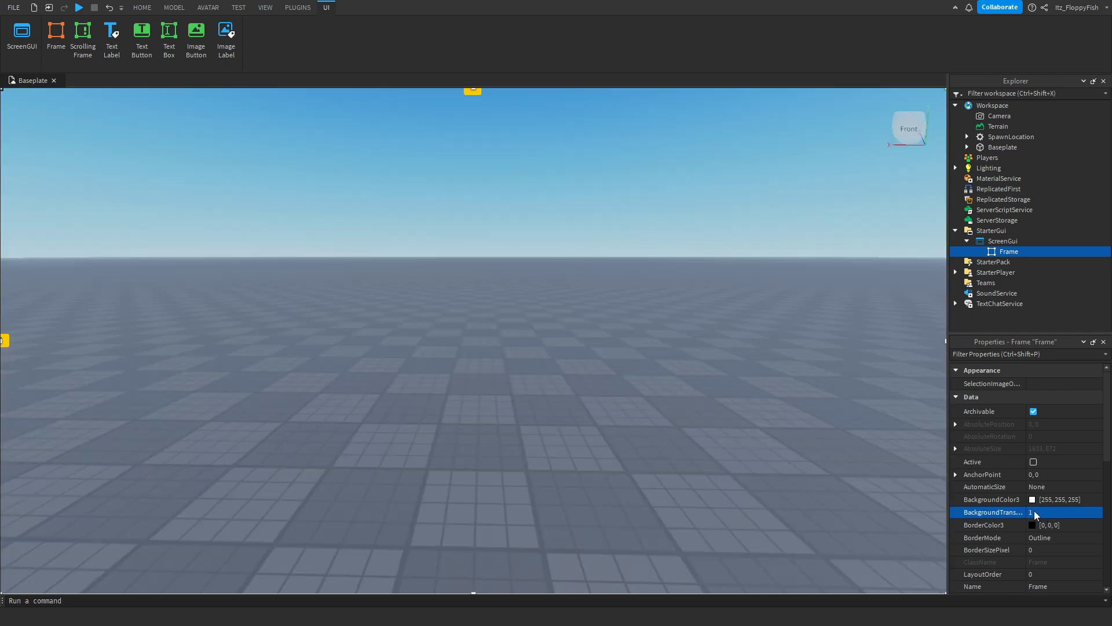
scroll(1068, 508, down, 3)
click(1062, 467)
key(BackSpace)
text(MainFrame)
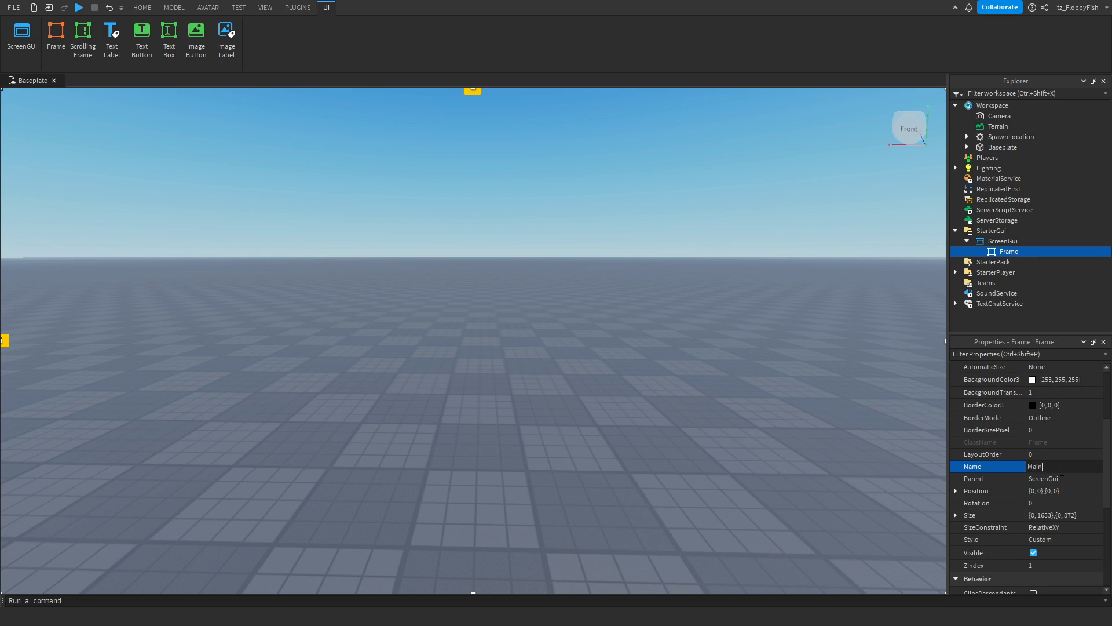
key(Return)
click(939, 283)
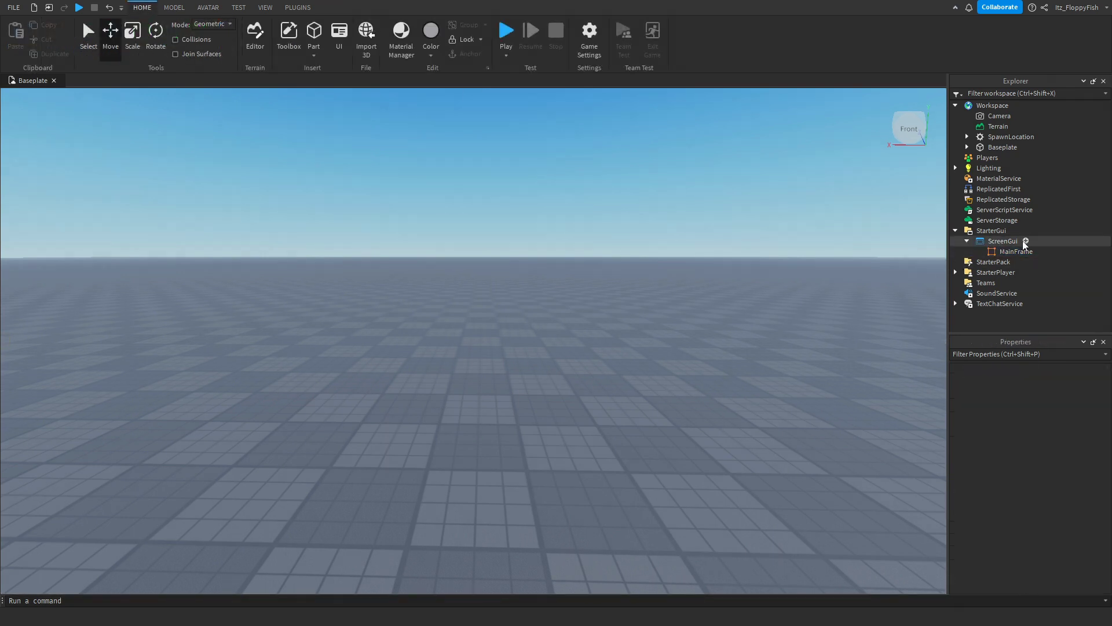
Step: Insert another Frame into the ScreenGui, resize it to about 465 x 544, and centre it
click(1025, 241)
click(999, 284)
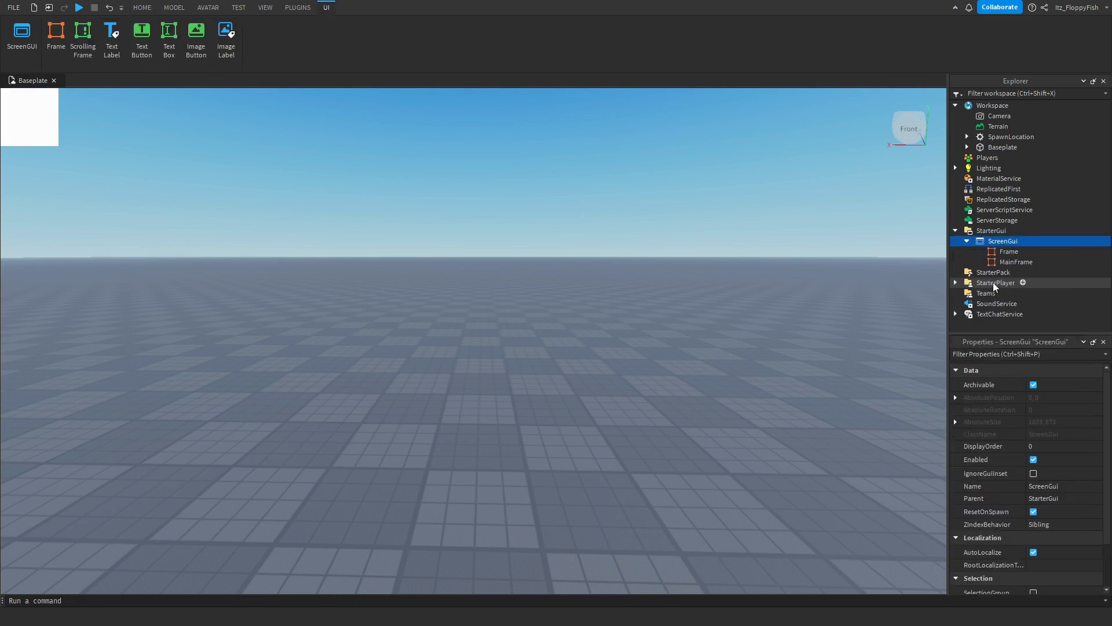
click(28, 138)
drag(58, 146, 272, 404)
drag(204, 311, 531, 407)
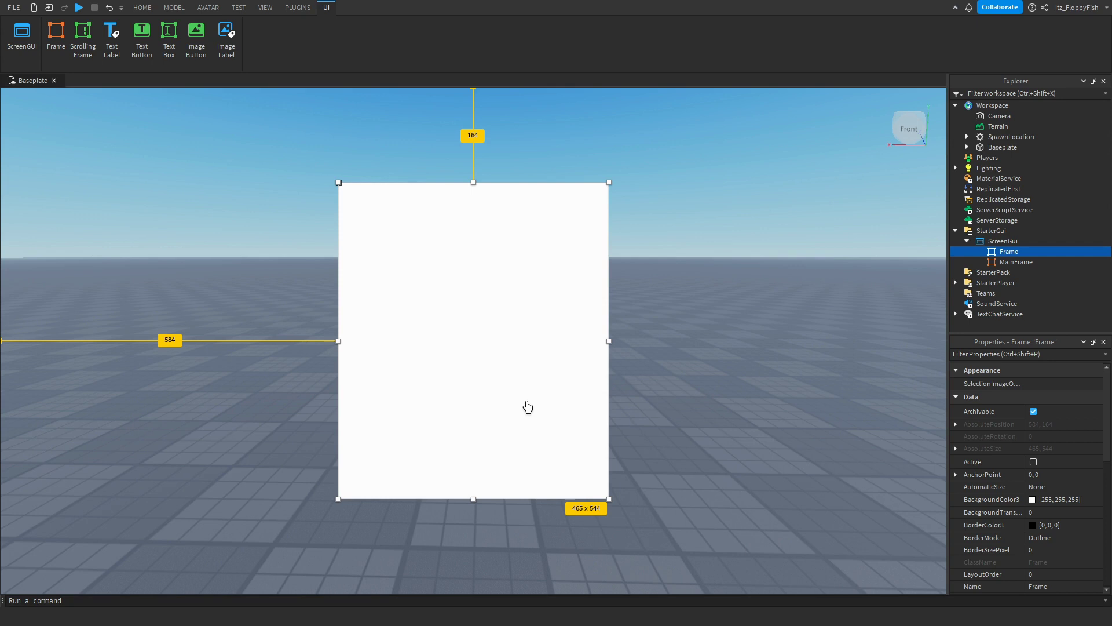
click(236, 297)
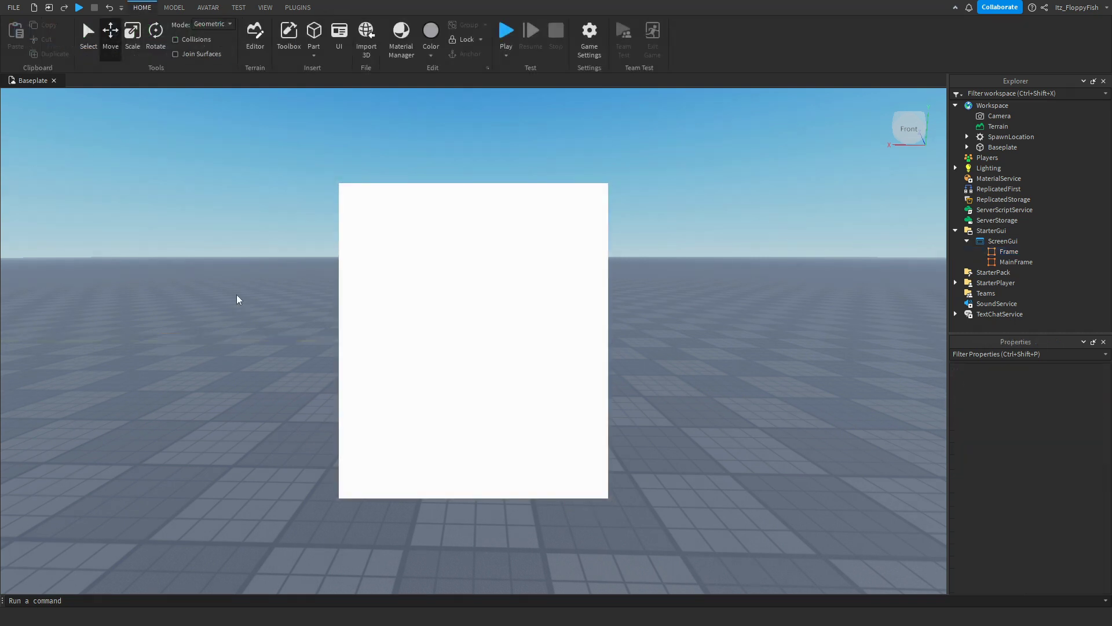
Step: Insert a TextButton into MainFrame and move it down along the left edge
click(1040, 263)
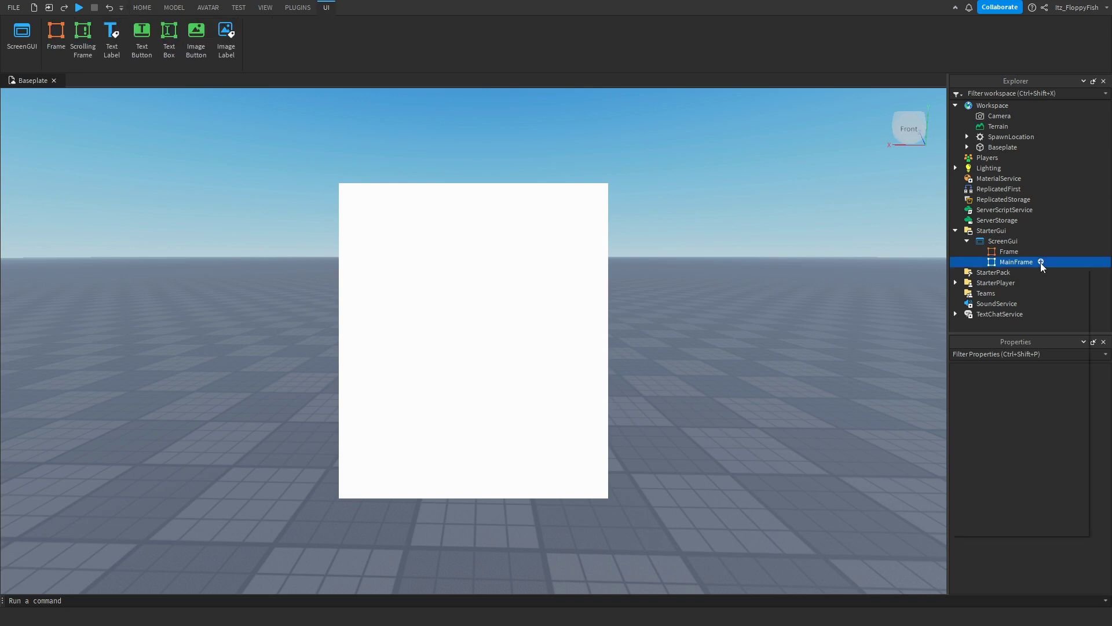
click(1040, 261)
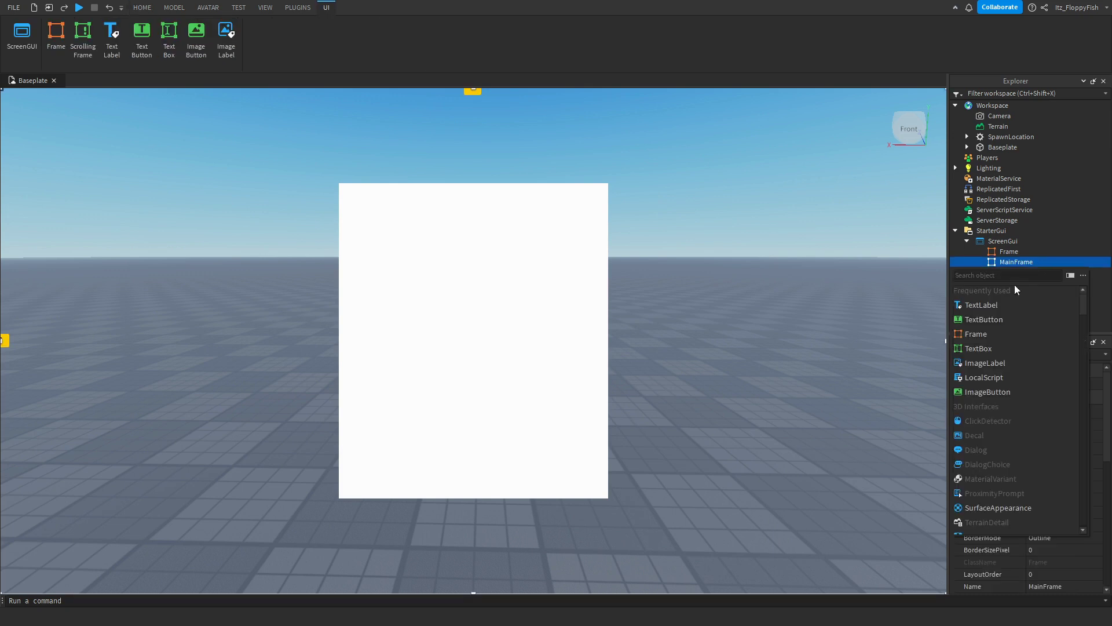
click(1030, 320)
drag(90, 109, 107, 387)
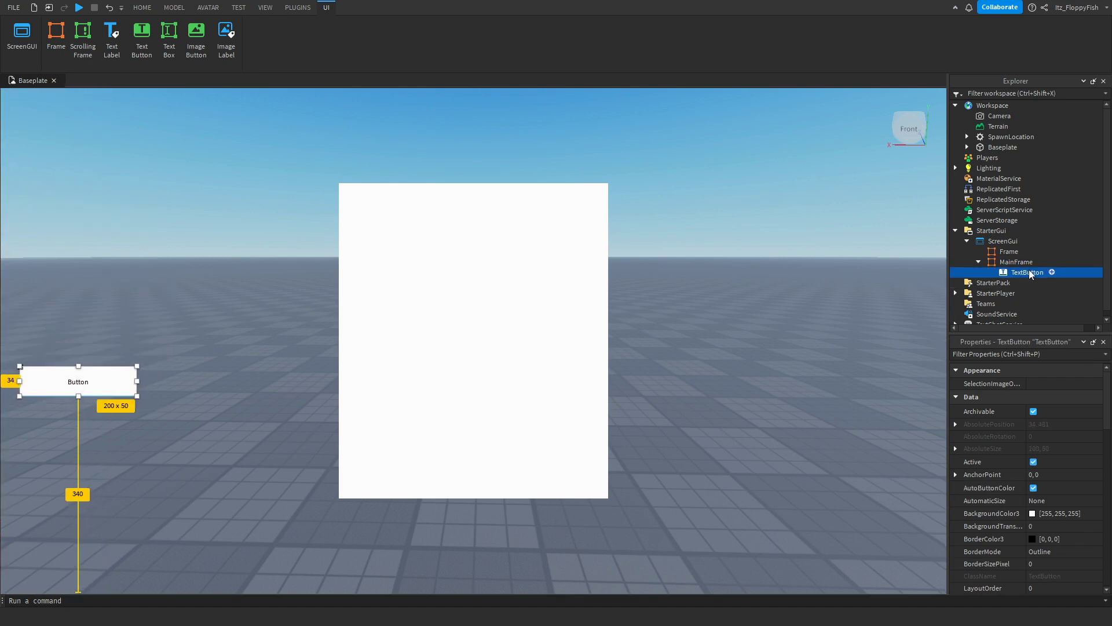
Step: Set the button text to Gamepass, enable TextScaled, and use the Fredoka One font
scroll(1036, 417, down, 4)
scroll(1052, 466, down, 5)
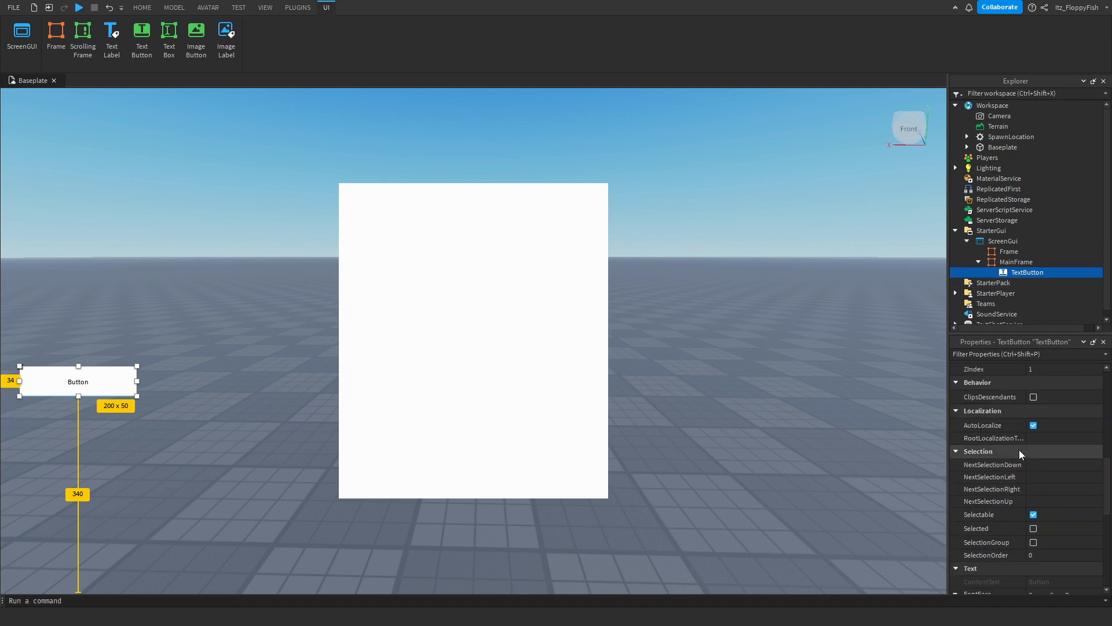
scroll(1031, 469, down, 4)
click(1048, 479)
key(BackSpace)
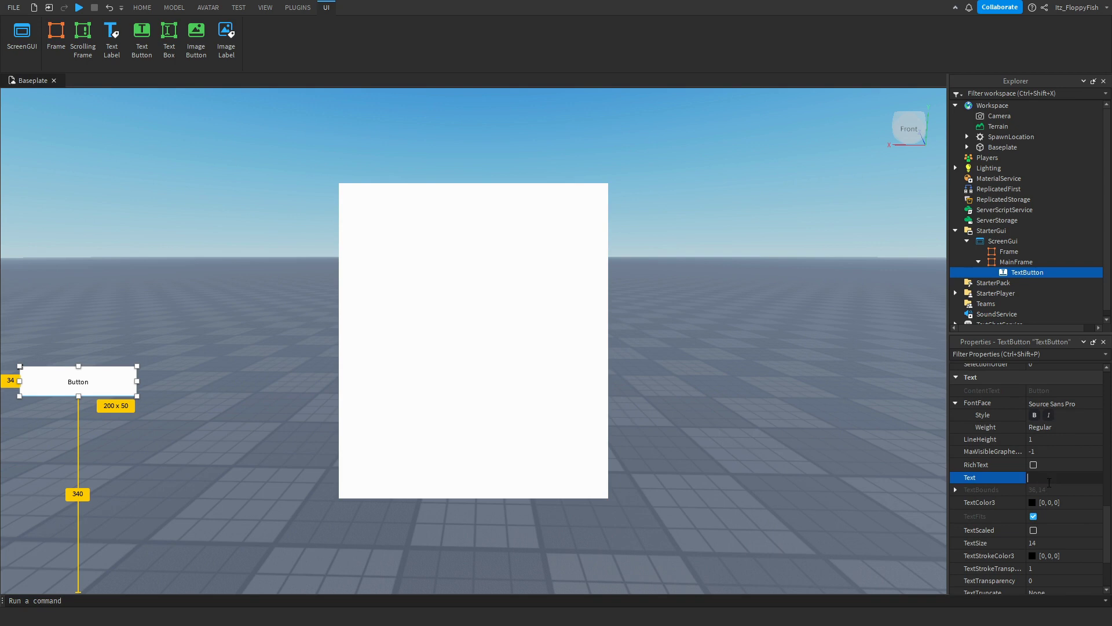
text(Gamepass)
key(Return)
click(1033, 530)
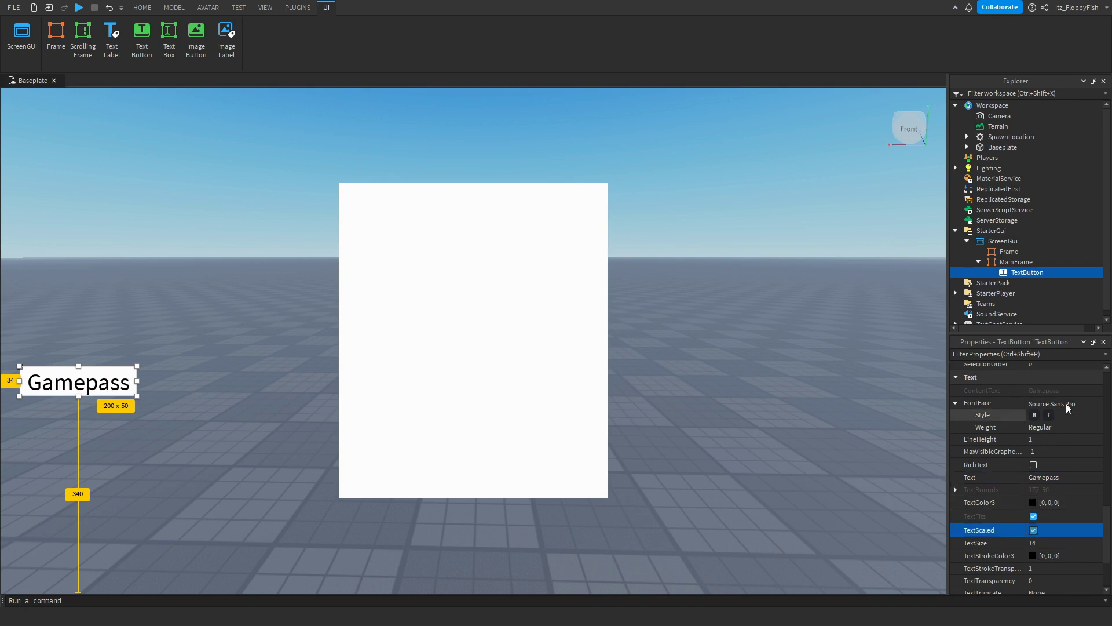
click(1066, 403)
click(1052, 498)
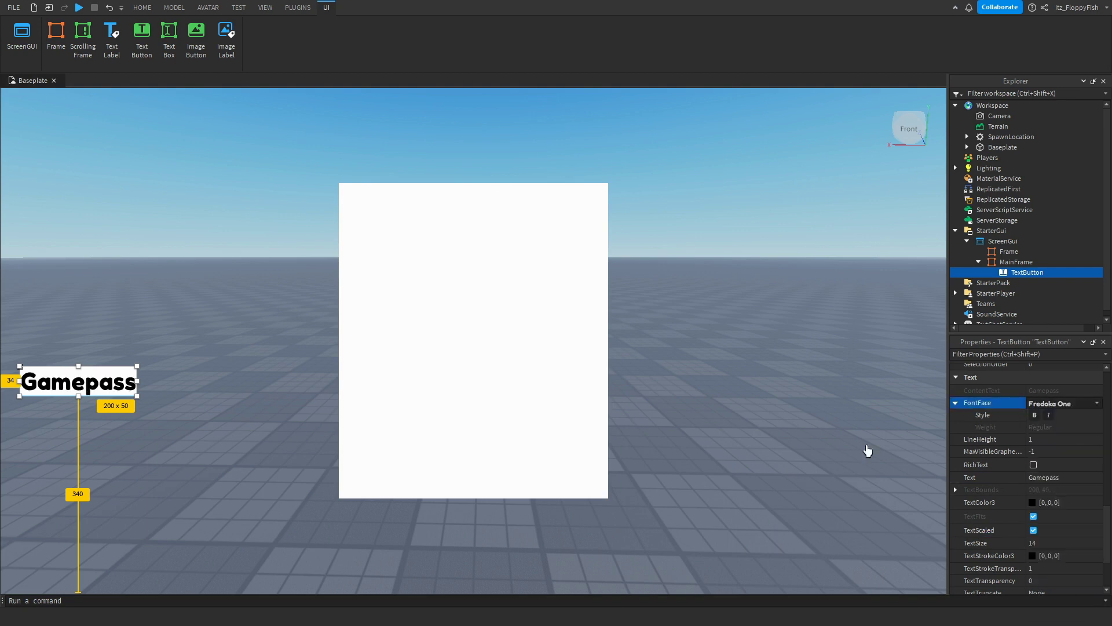
click(307, 384)
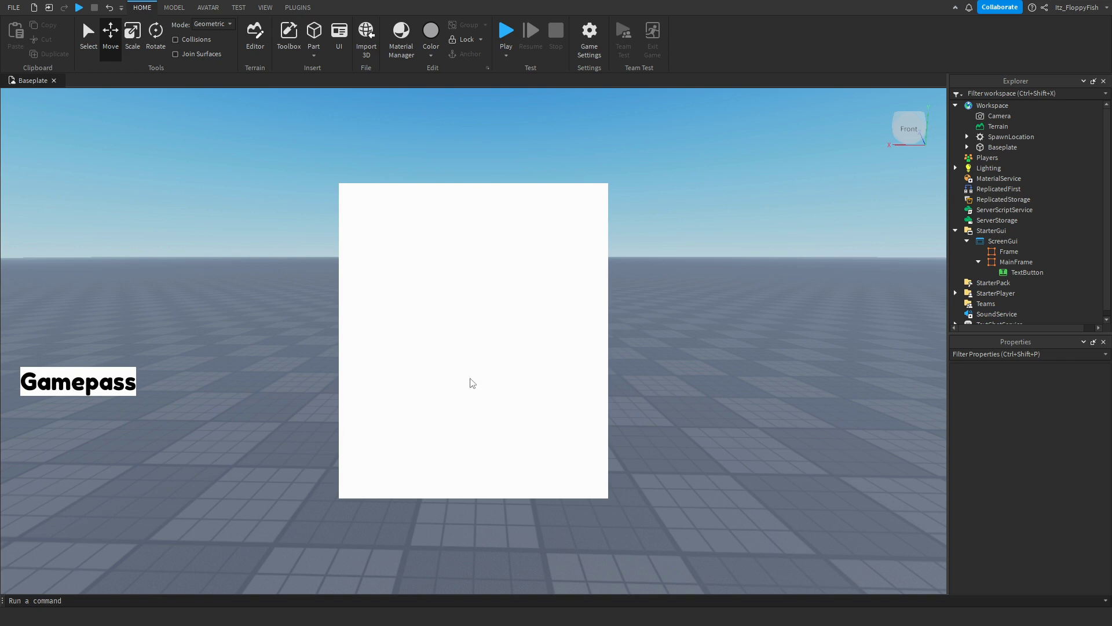
click(1052, 272)
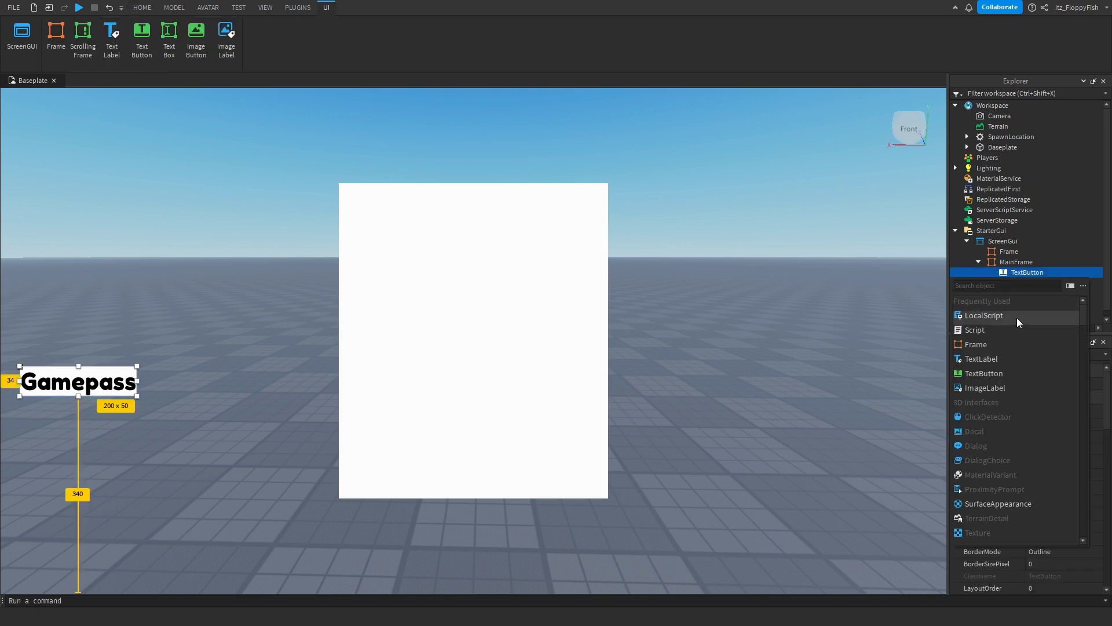
click(1017, 317)
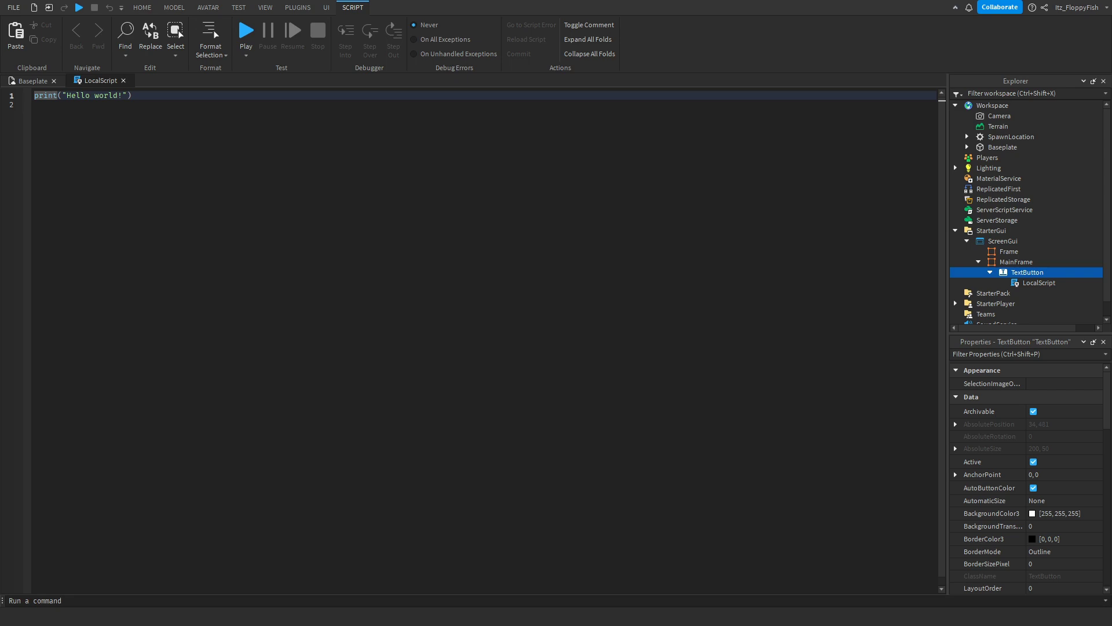
key(ctrl+a)
key(BackSpace)
key(ctrl+v)
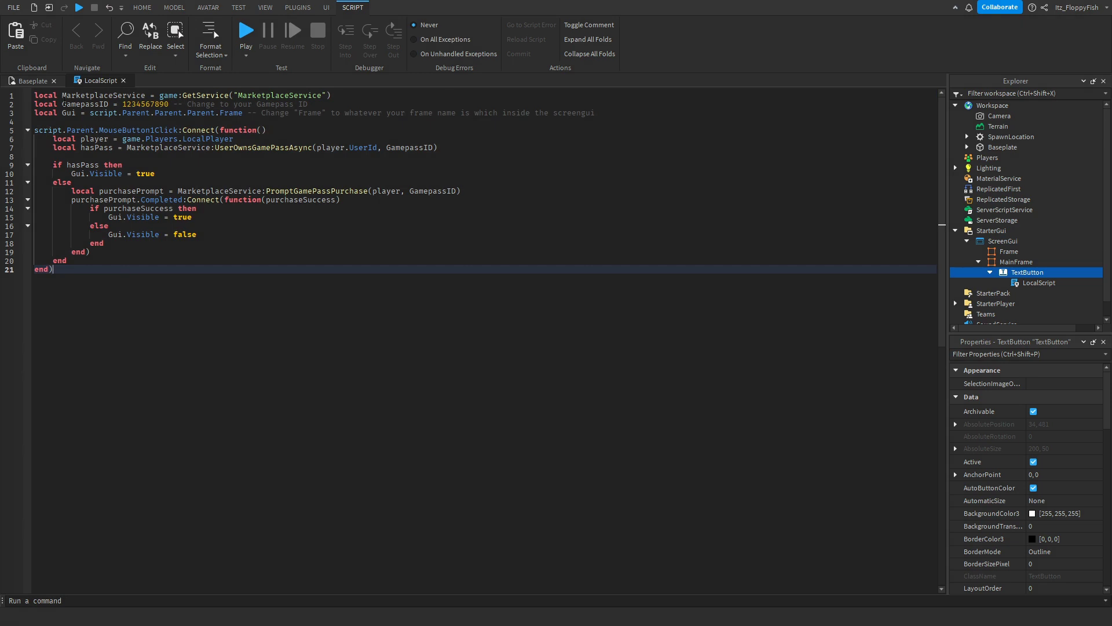
double_click(144, 104)
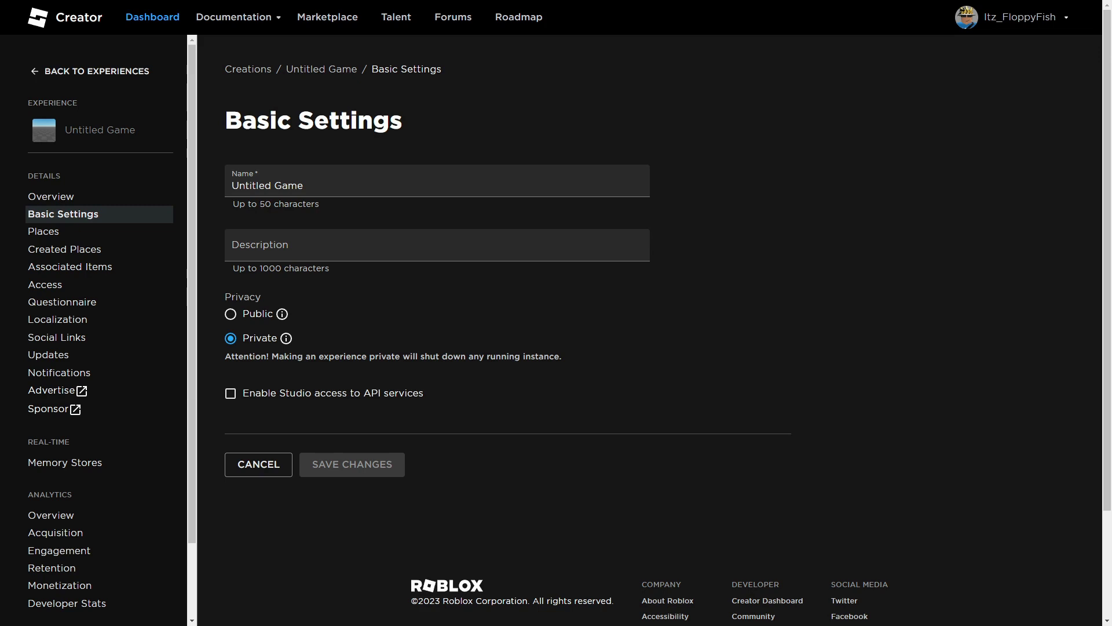
Step: From the experience's Passes page, create a pass named Gamepass with a blank description
click(102, 267)
click(364, 181)
click(651, 317)
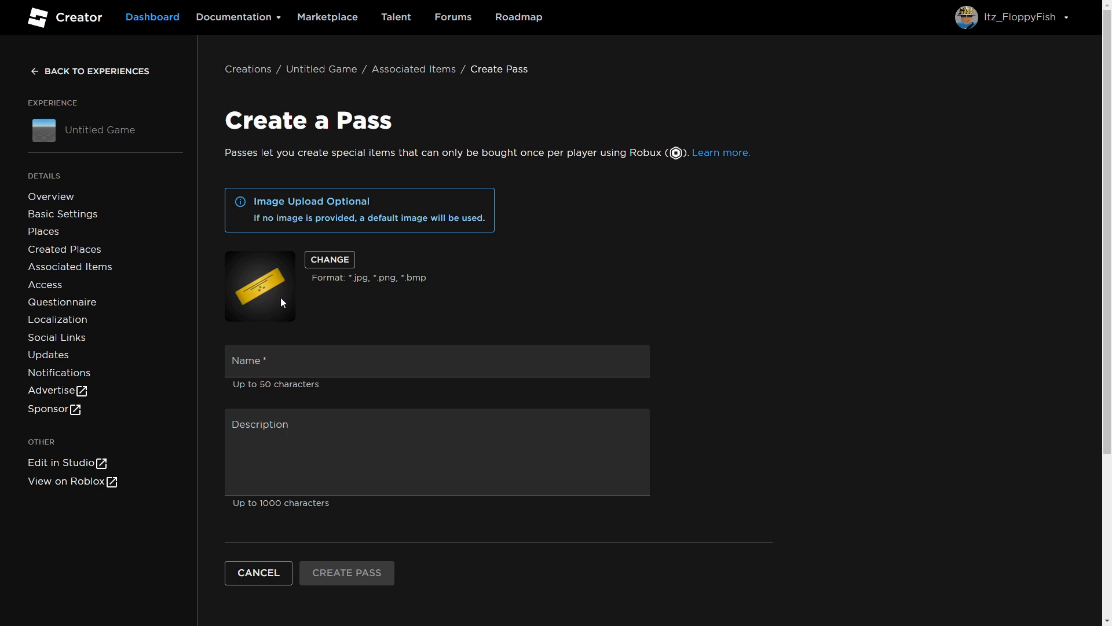
click(302, 368)
text(Gamepass)
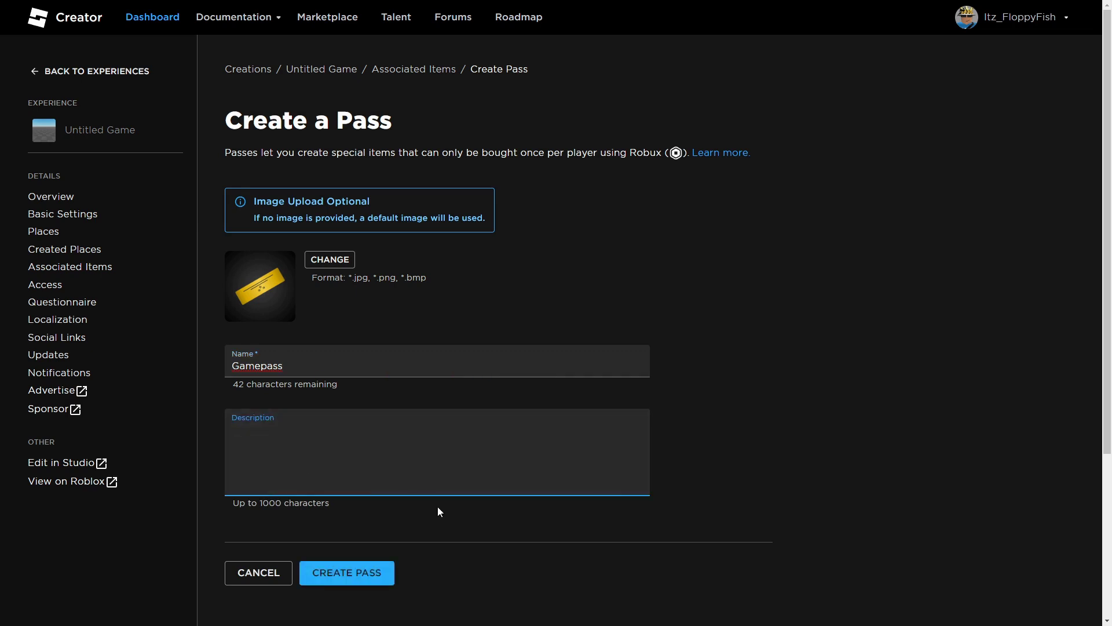
click(462, 523)
click(363, 572)
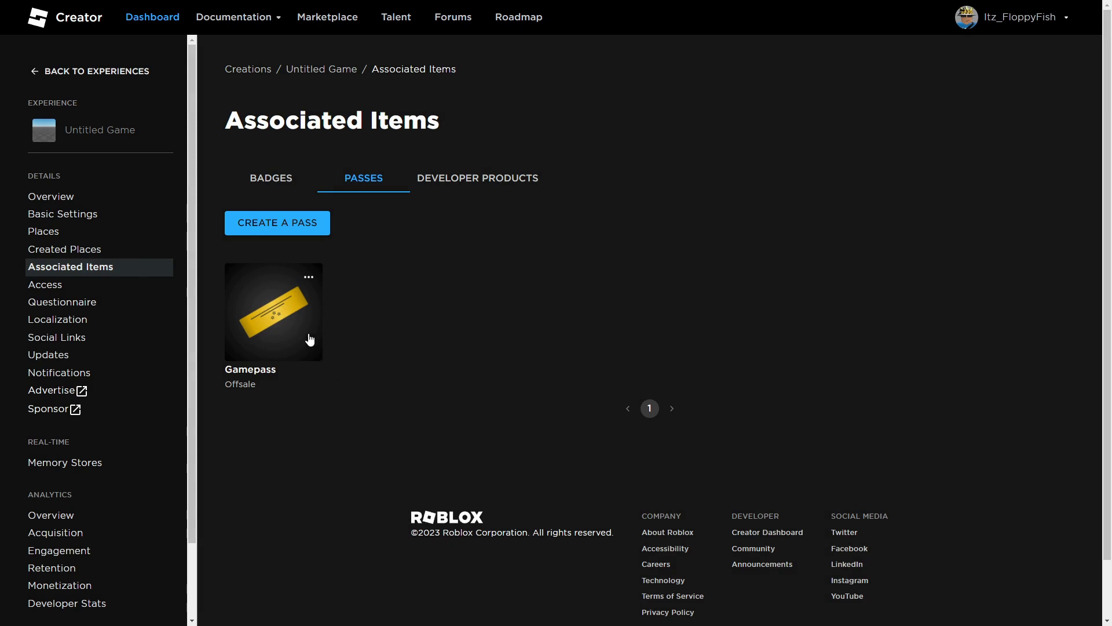
Step: Turn on Item for Sale for Gamepass at 1 Robux, save, and open its card options
click(277, 305)
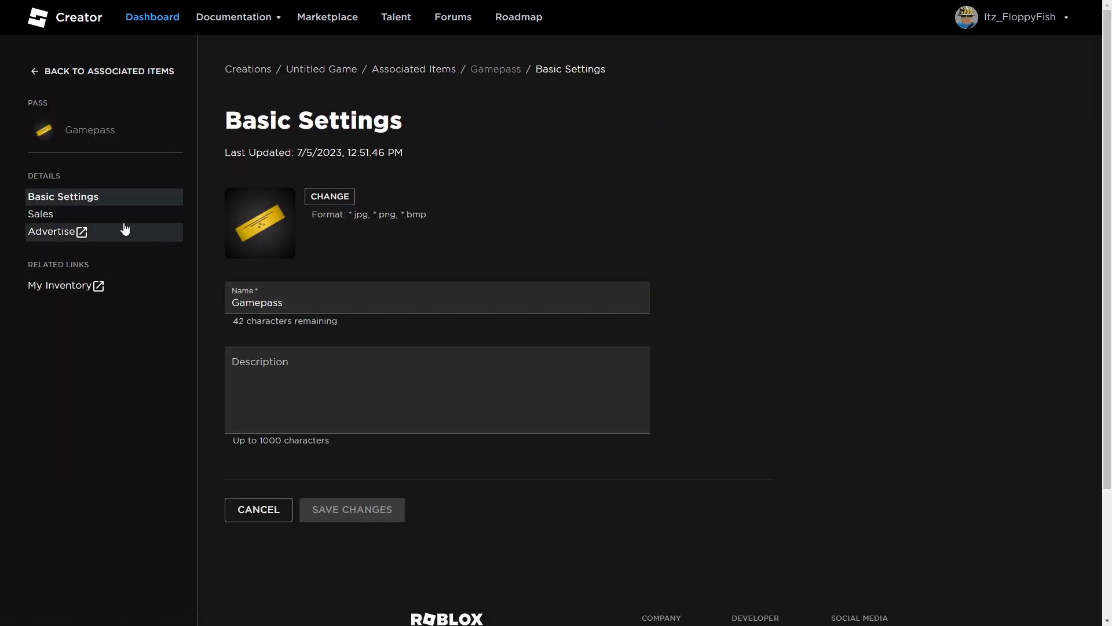
click(130, 220)
click(240, 204)
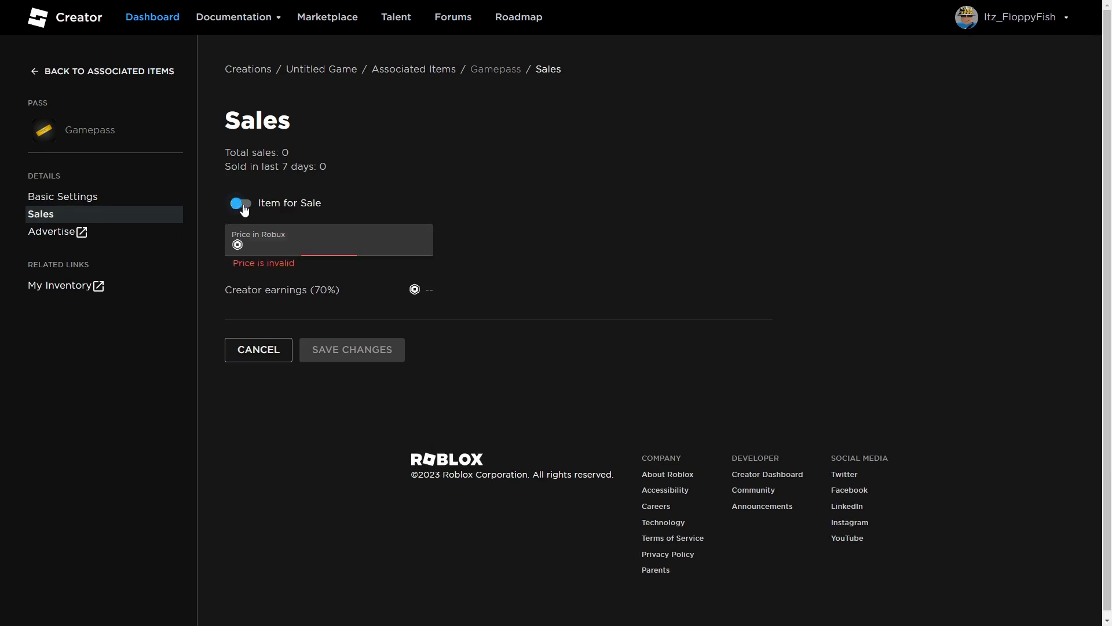
click(289, 242)
text(1)
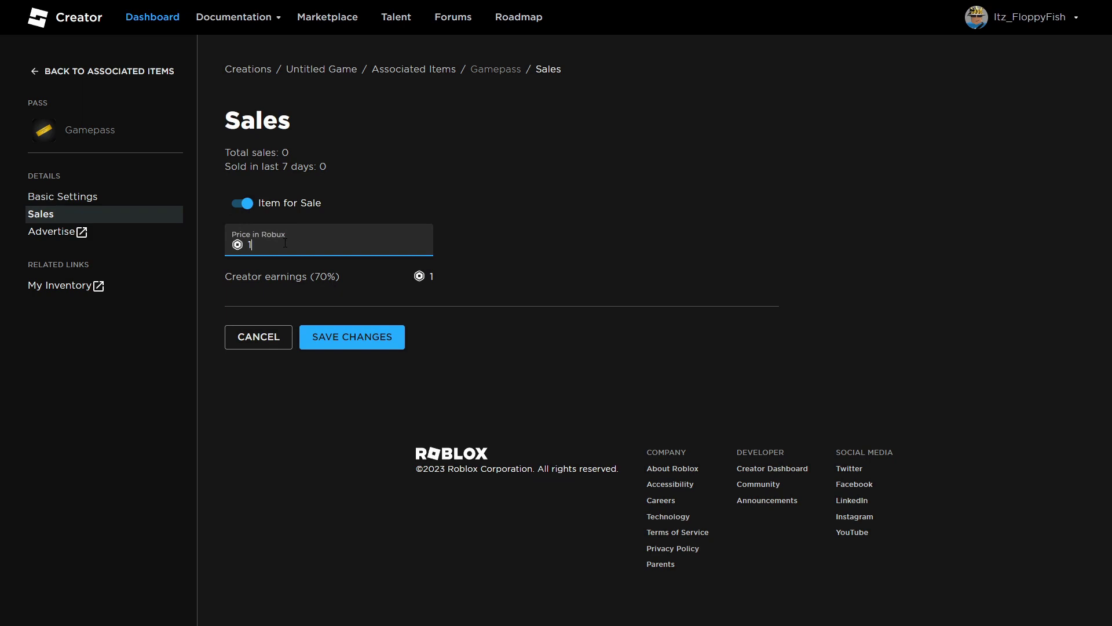
text(00)
text(0)
text(00)
text(000)
key(BackSpace)
key(BackSpace)
key(BackSpace)
key(BackSpace)
key(BackSpace)
key(BackSpace)
key(BackSpace)
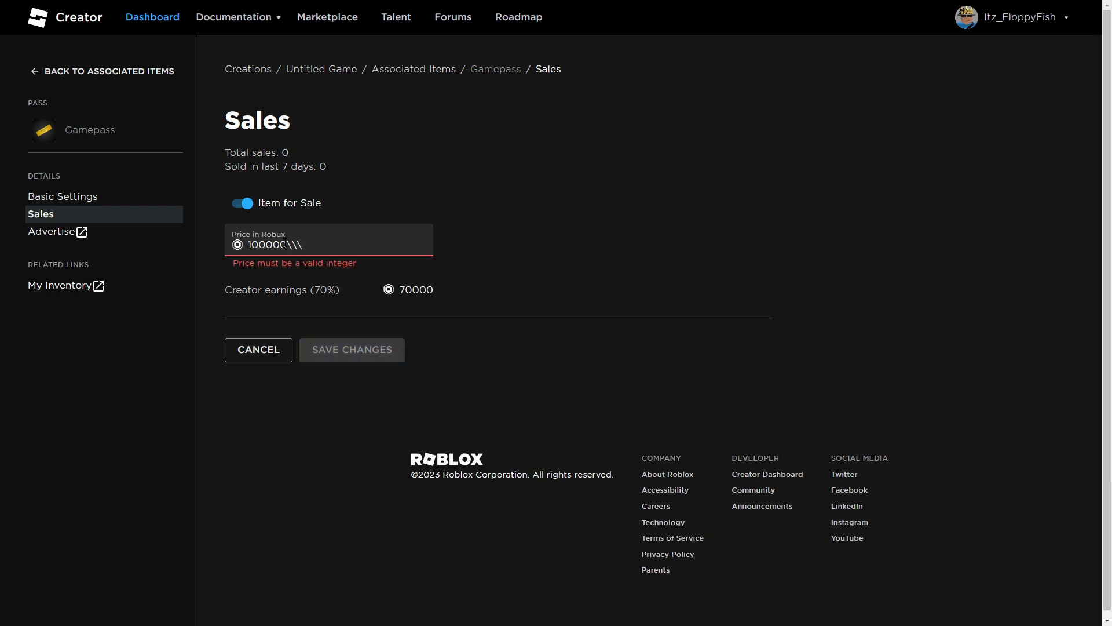
key(BackSpace)
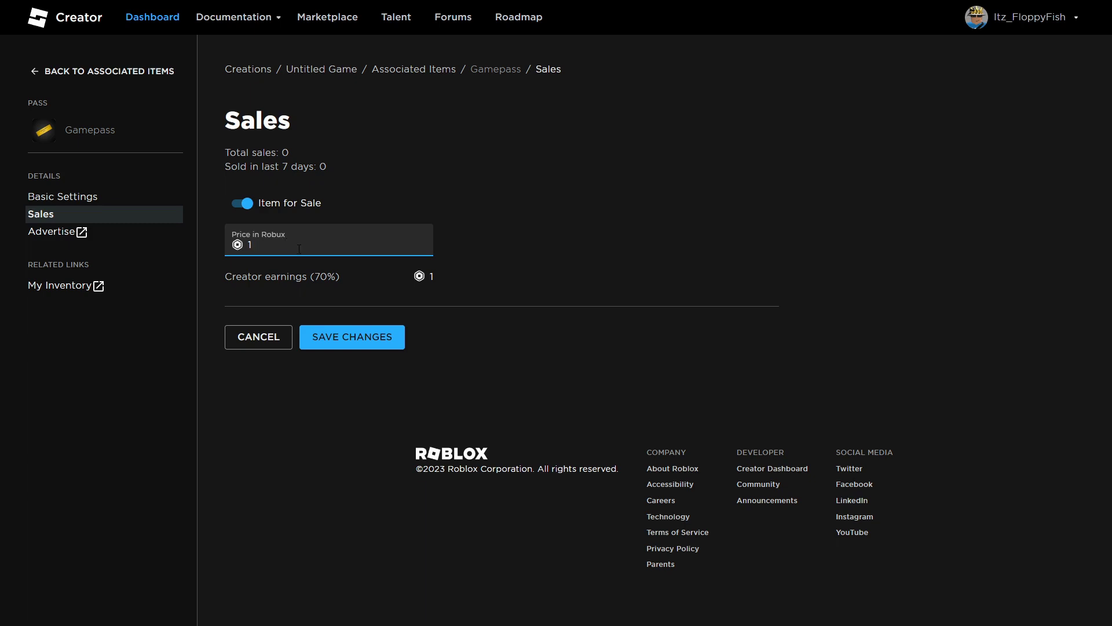
click(362, 338)
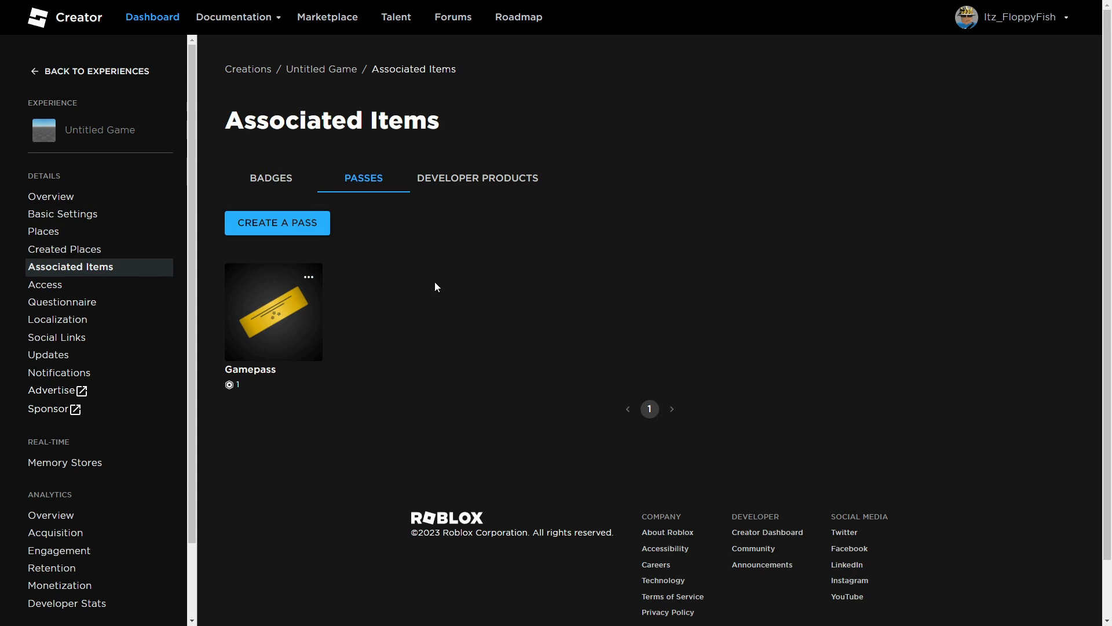
click(309, 276)
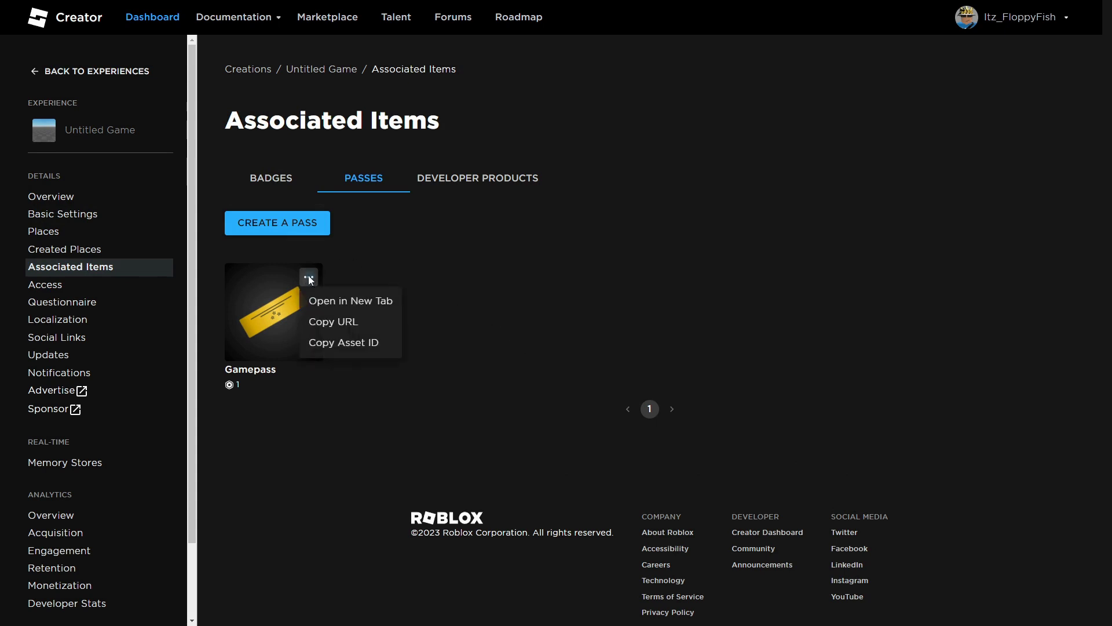
click(358, 343)
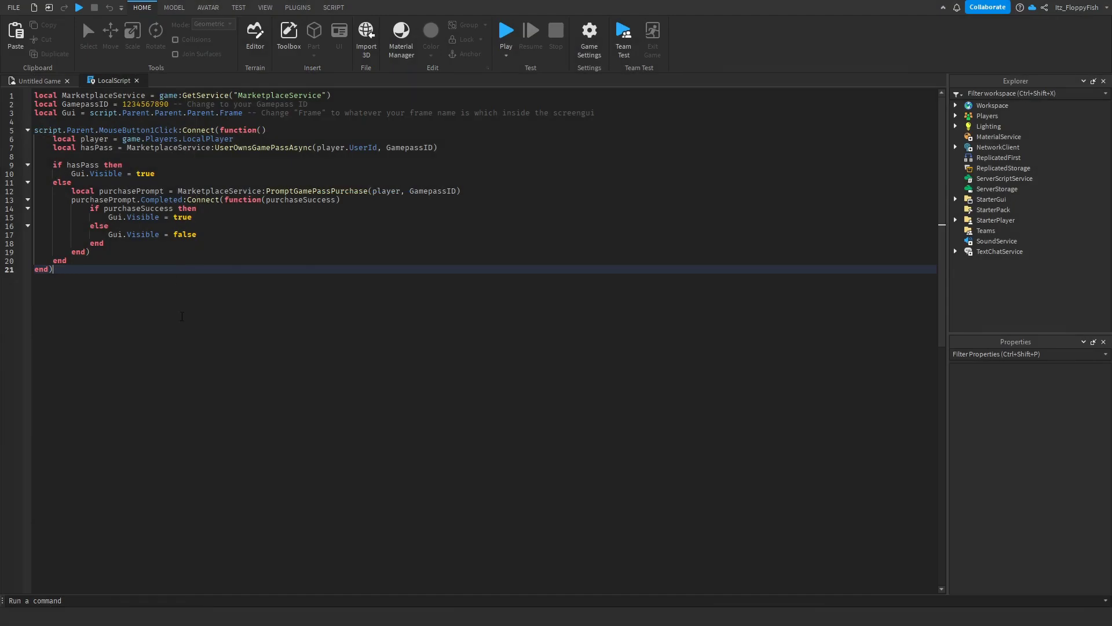
double_click(145, 105)
key(ctrl+v)
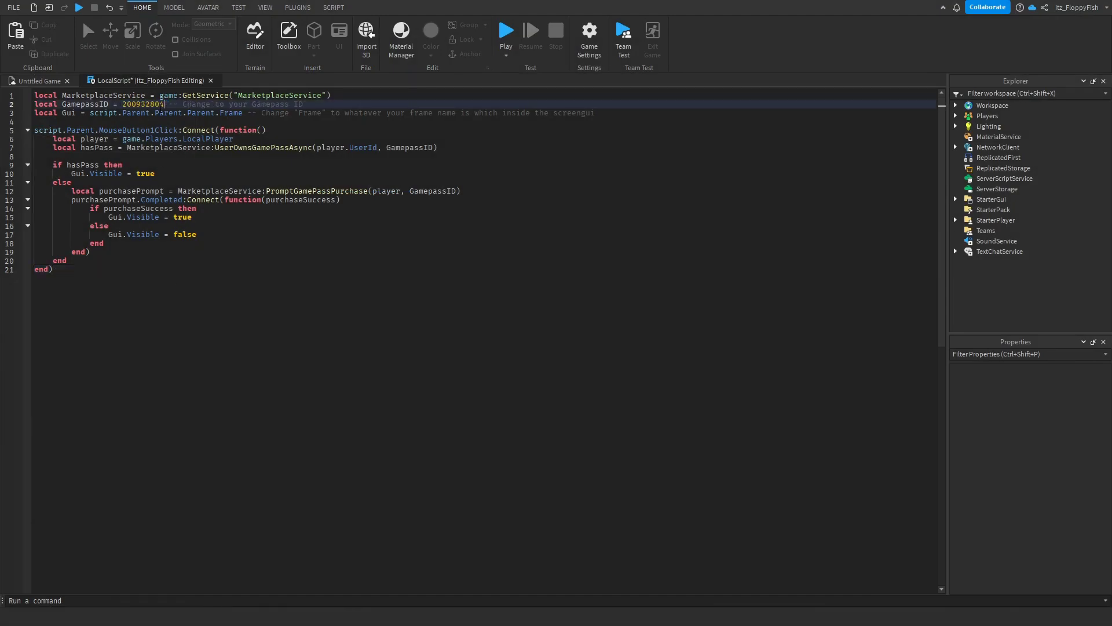
click(162, 313)
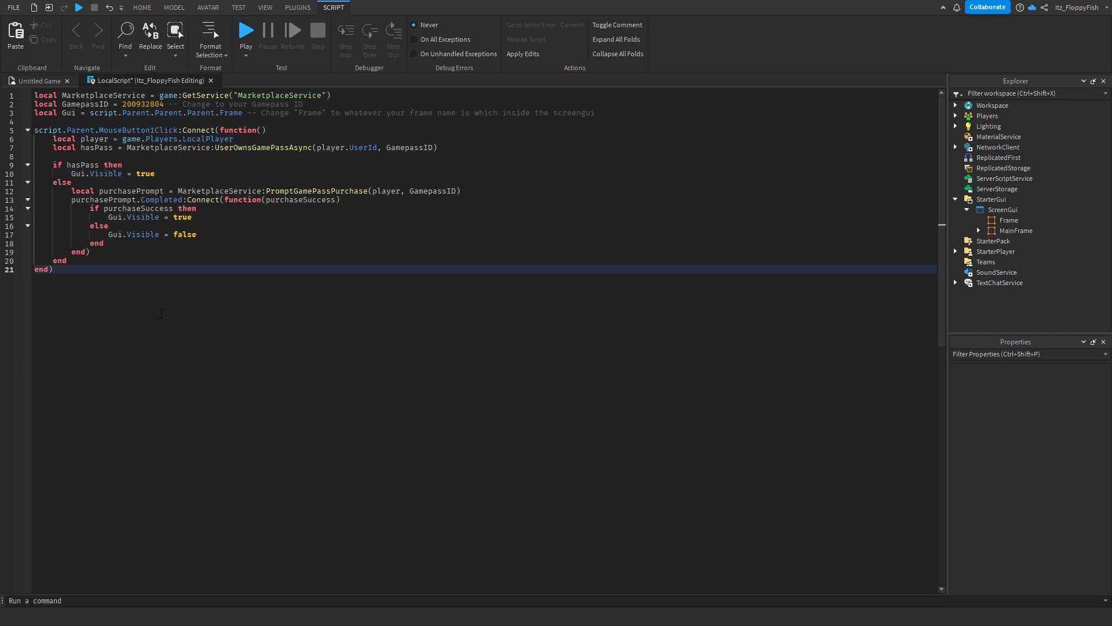
Step: Confirm the object is named Frame, then restore line 3's Frame reference using autocomplete
click(1008, 220)
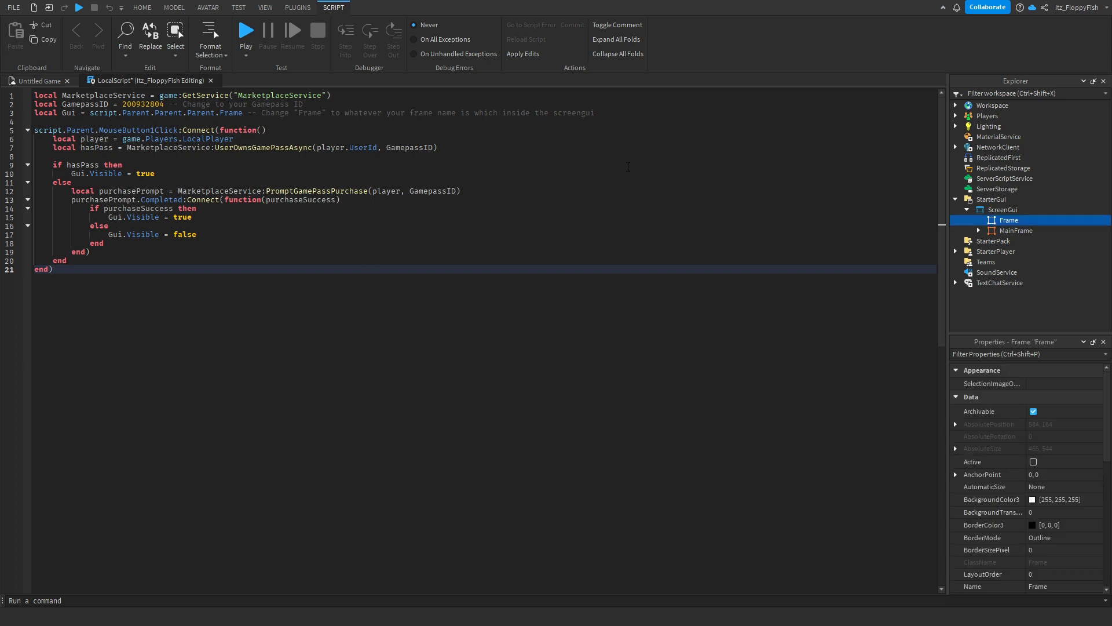
click(38, 81)
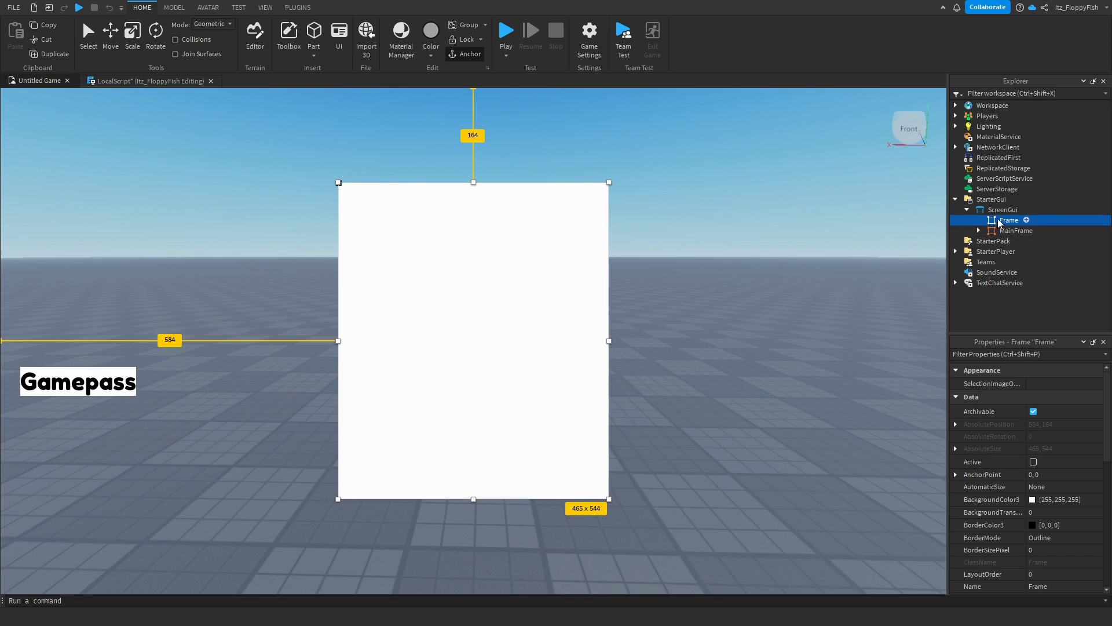
click(149, 80)
double_click(231, 113)
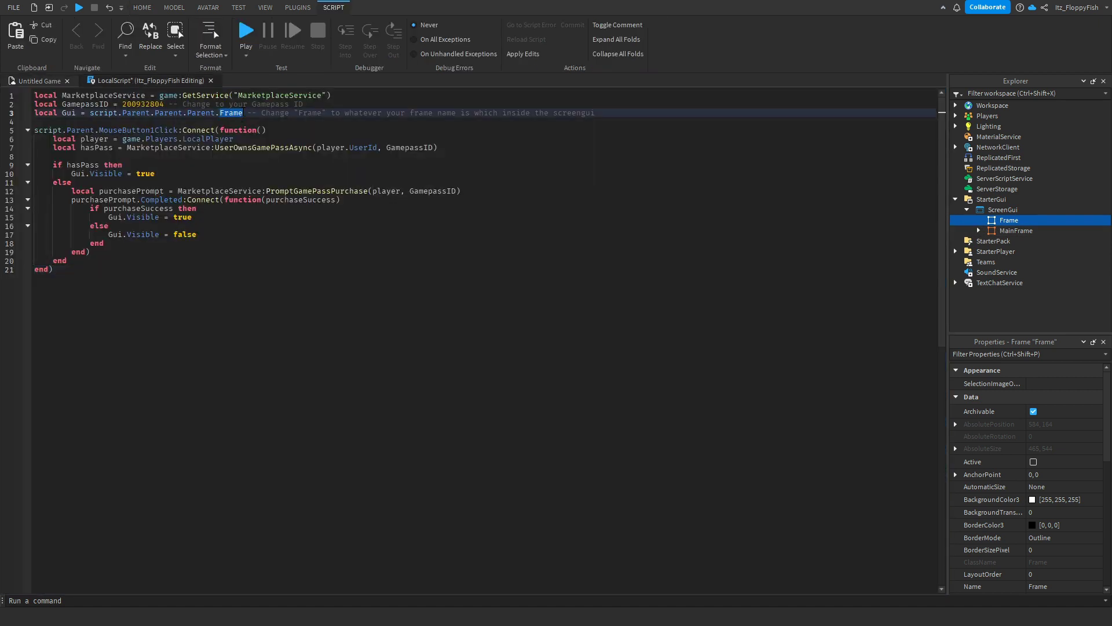
text(Bob)
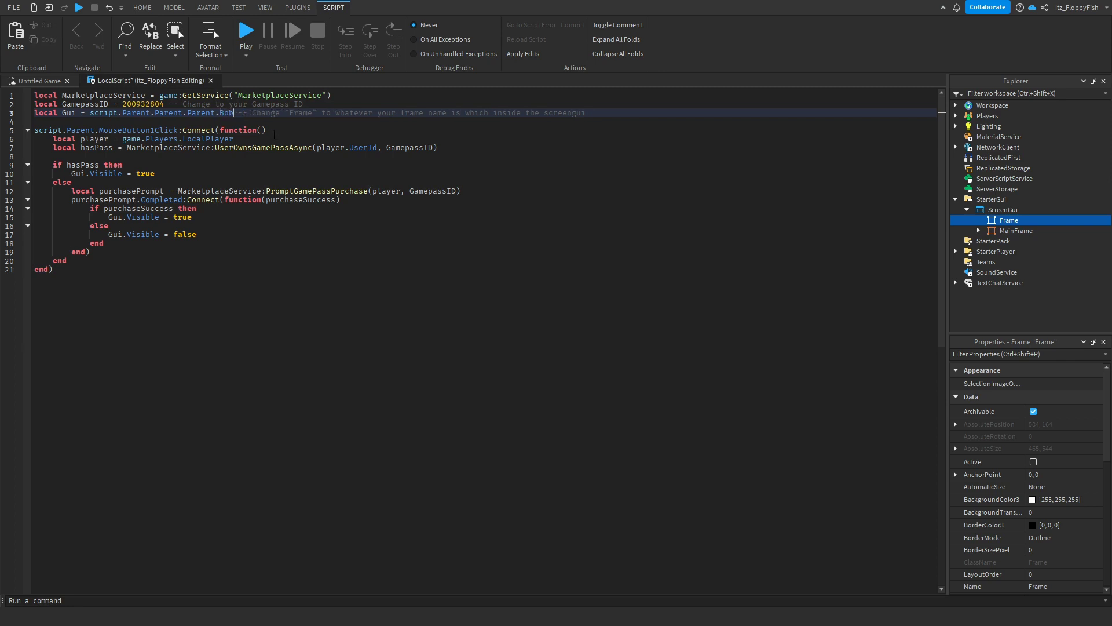
key(BackSpace)
key(BackSpace)
key(BackSpace)
text(Frame)
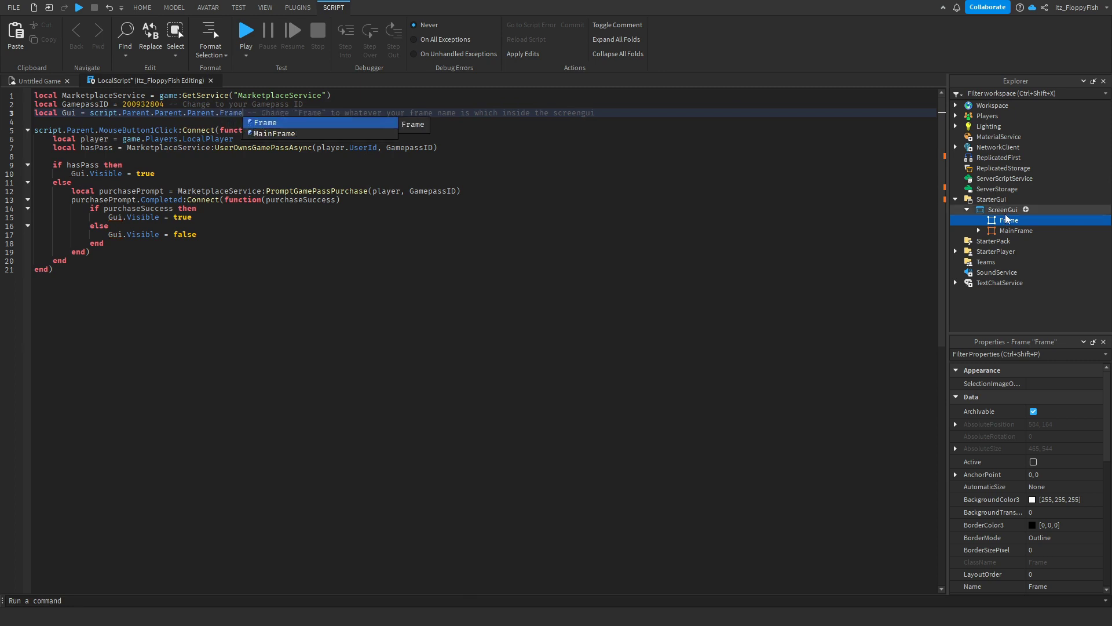
key(Tab)
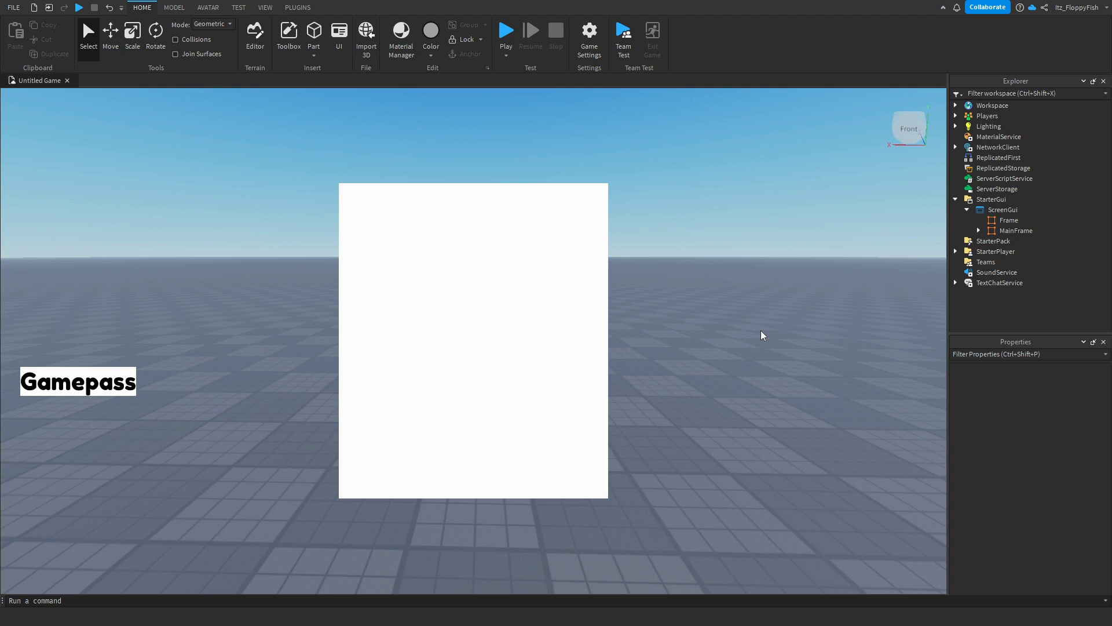
Step: Insert a TextButton into the white Frame, narrow it, and give it a bright red background
click(983, 220)
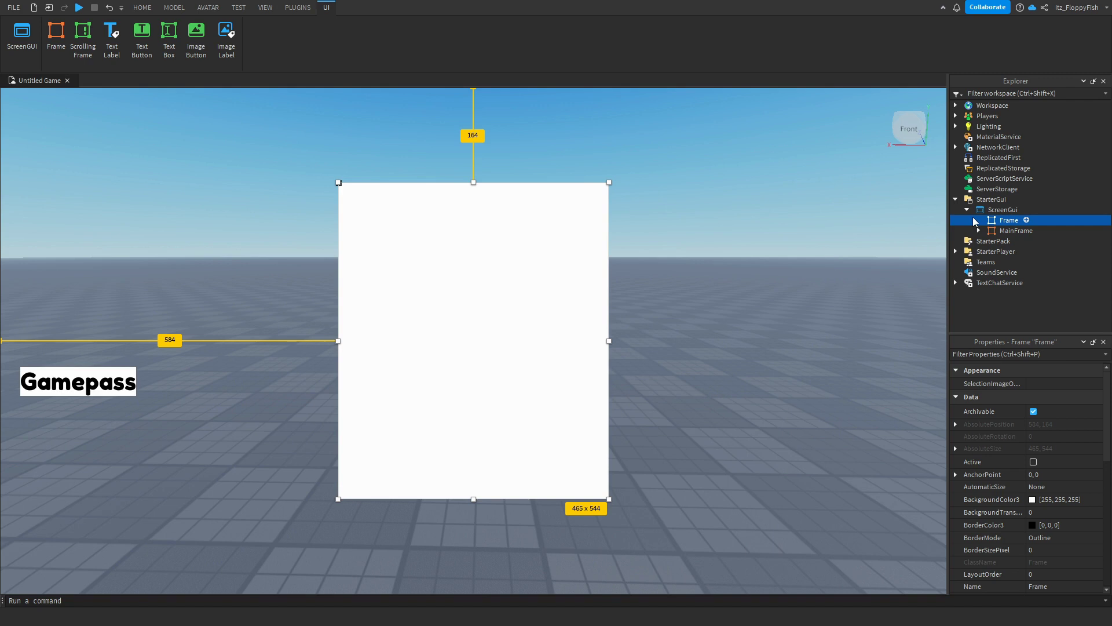
click(1026, 220)
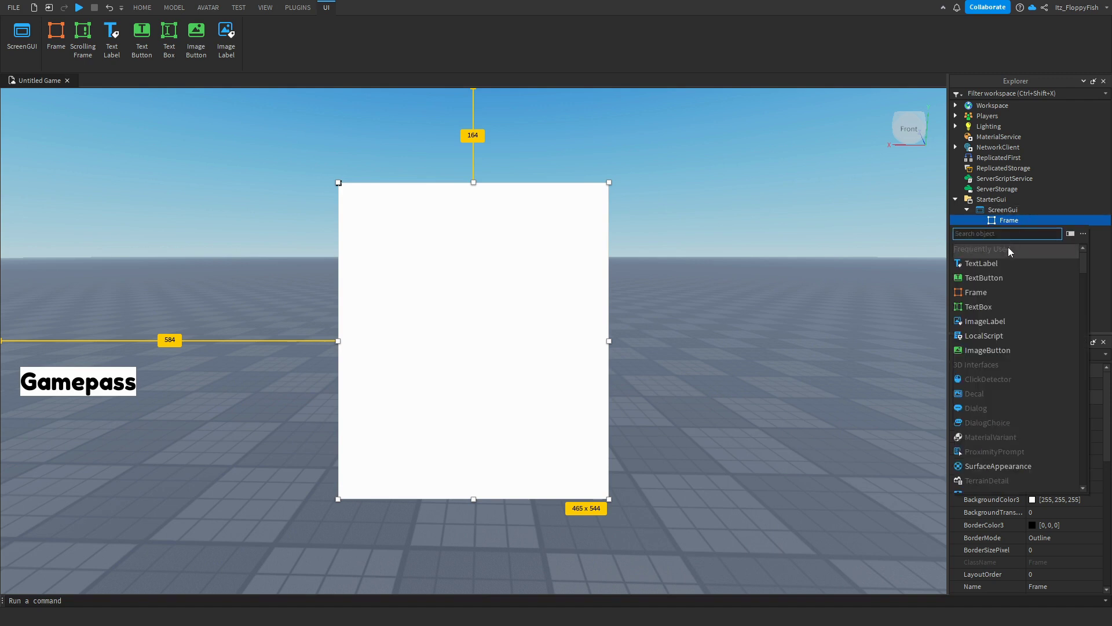
click(1017, 280)
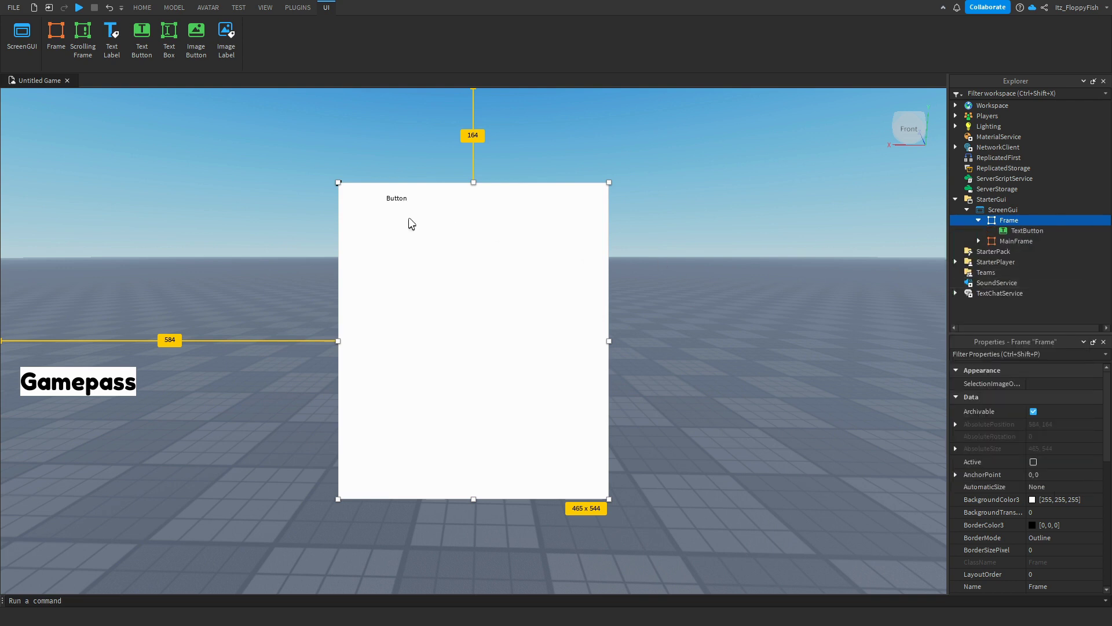
click(451, 198)
drag(454, 202, 598, 205)
click(1033, 513)
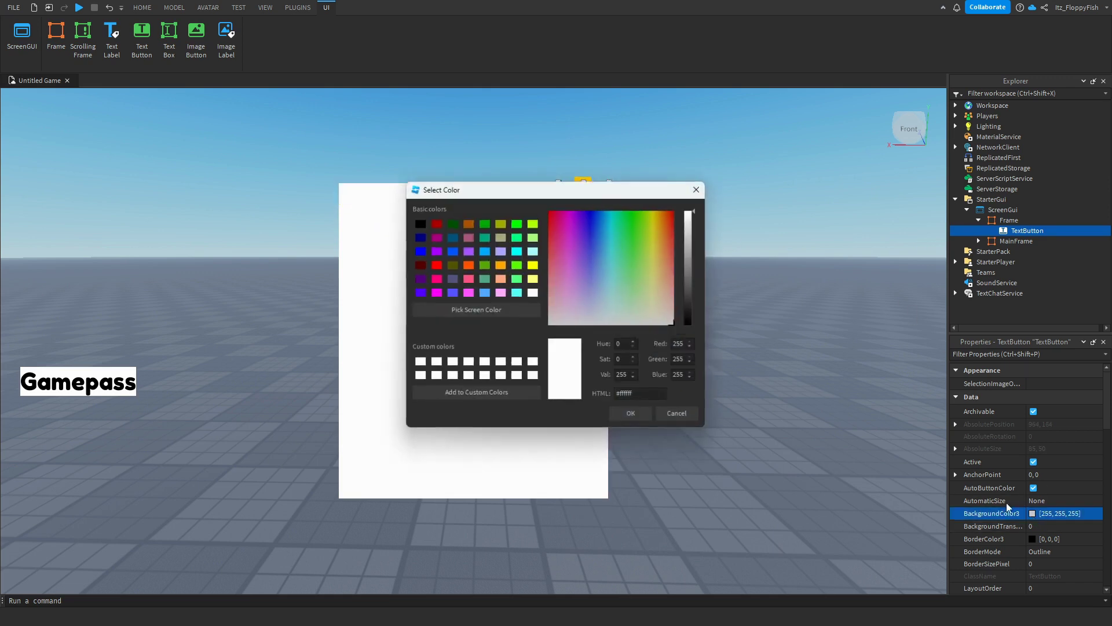
click(550, 212)
click(639, 412)
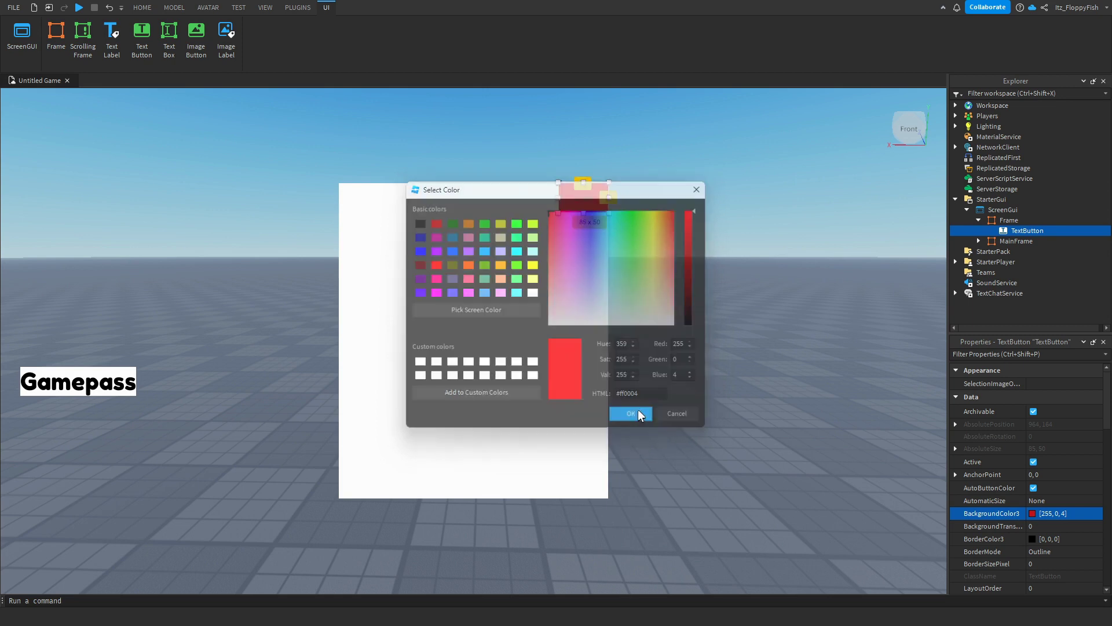
Step: Label the red button X and turn on TextScaled
scroll(1070, 463, down, 3)
scroll(1070, 463, down, 8)
click(1040, 483)
key(BackSpace)
text(X)
key(Return)
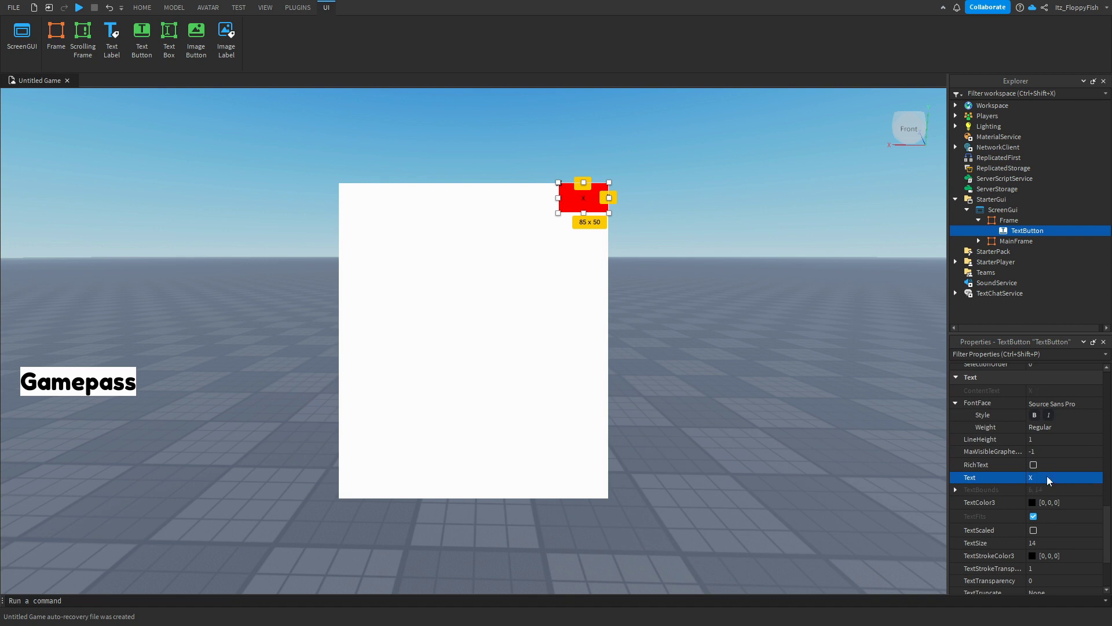
click(1052, 531)
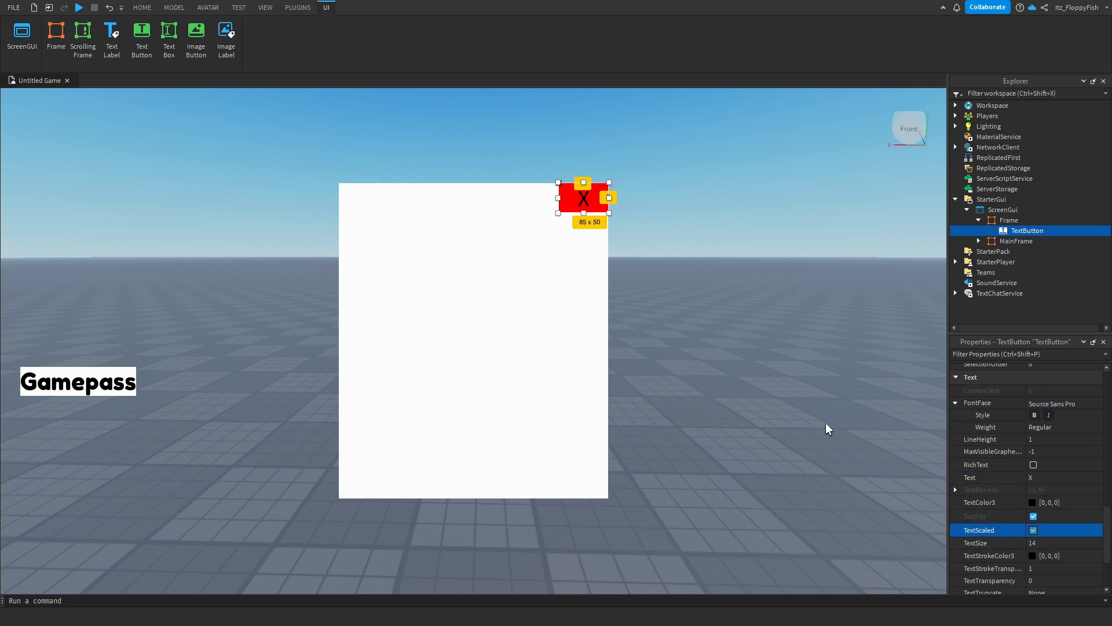
click(700, 328)
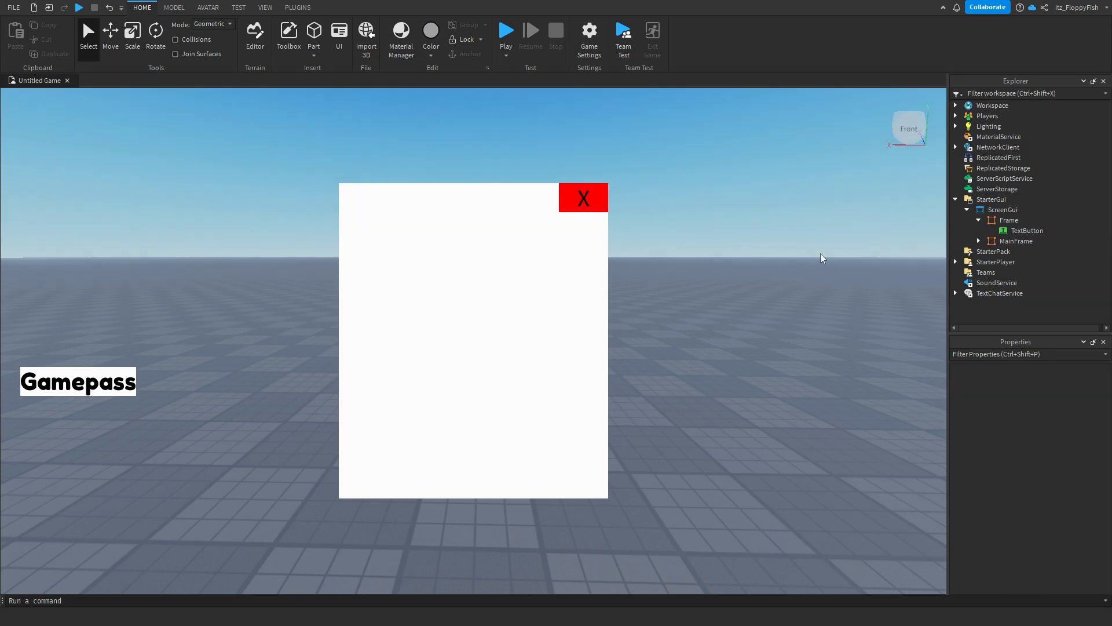
click(1007, 220)
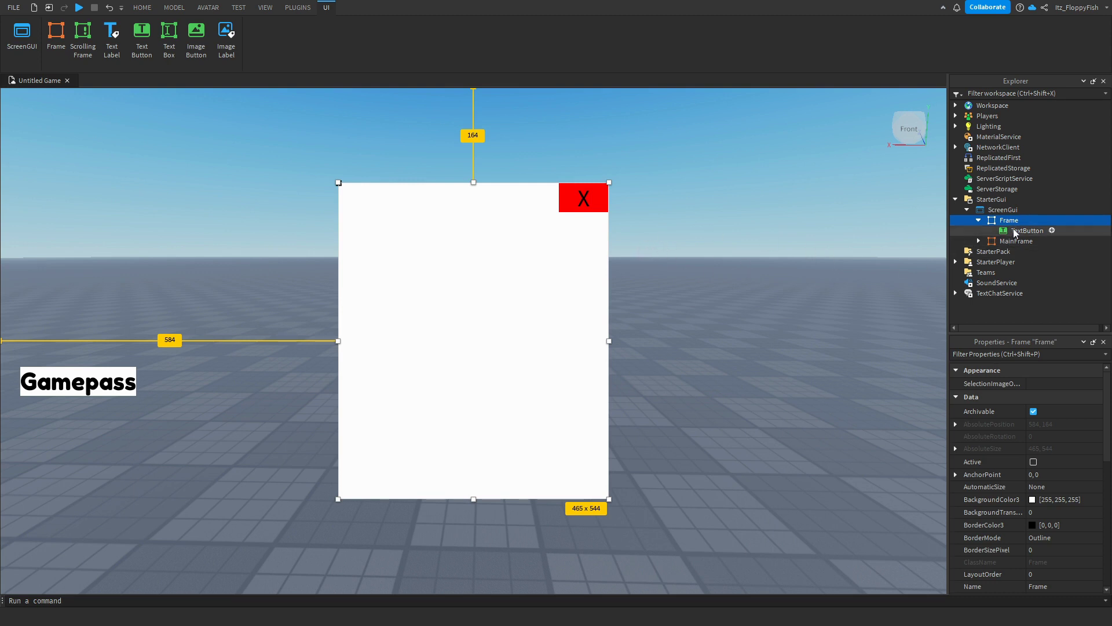
Step: Add a LocalScript under the X button with MouseButton1Click code setting the parent Frame's Visible to false
click(1015, 232)
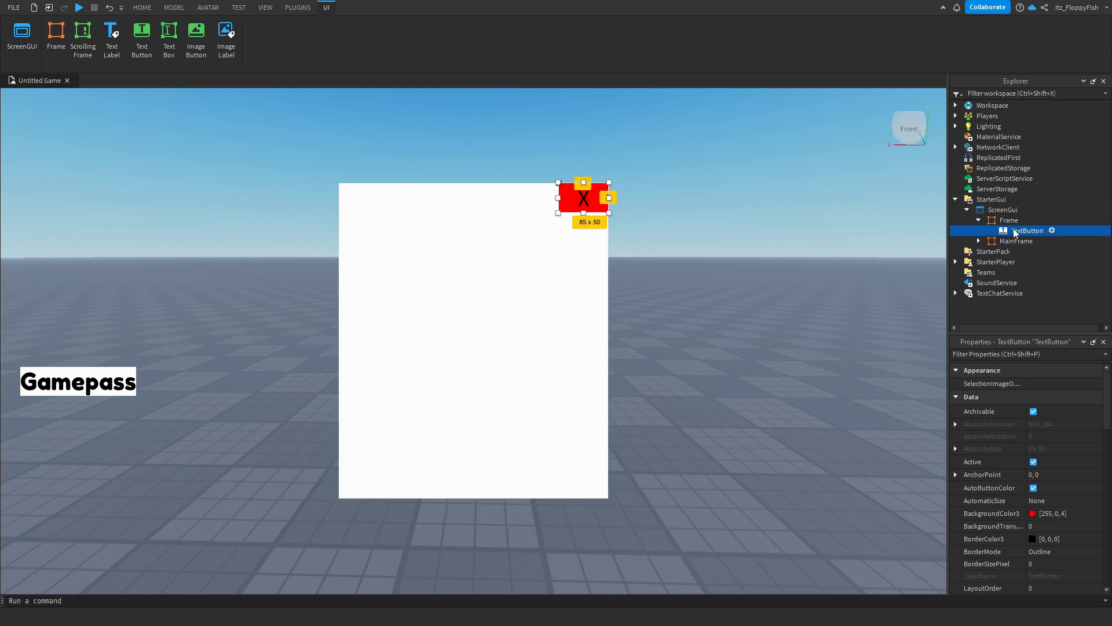
click(1052, 230)
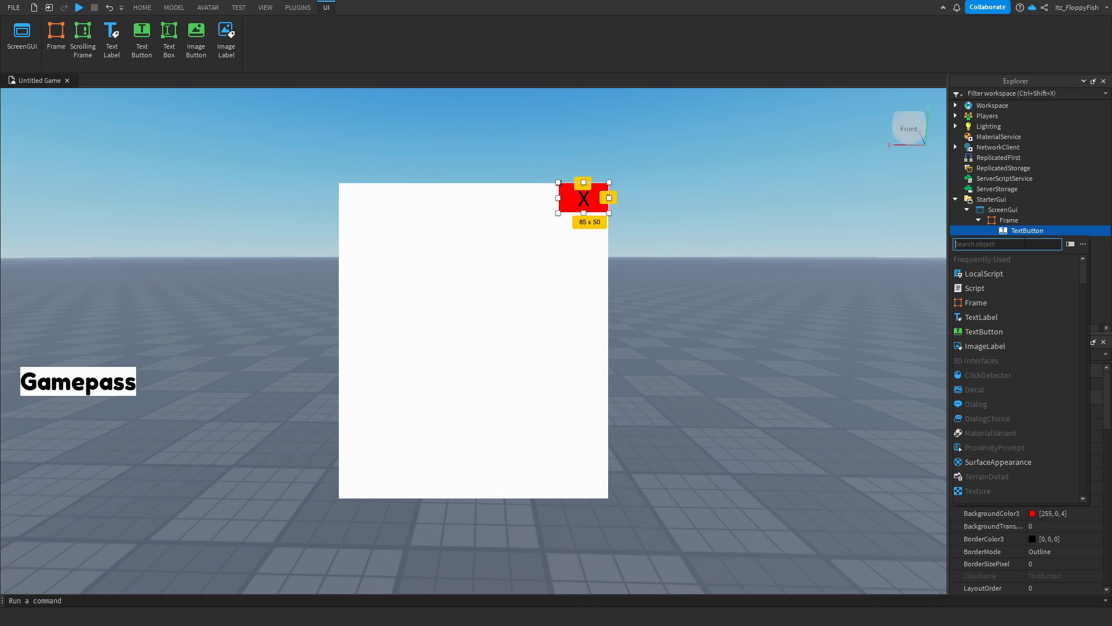
click(985, 274)
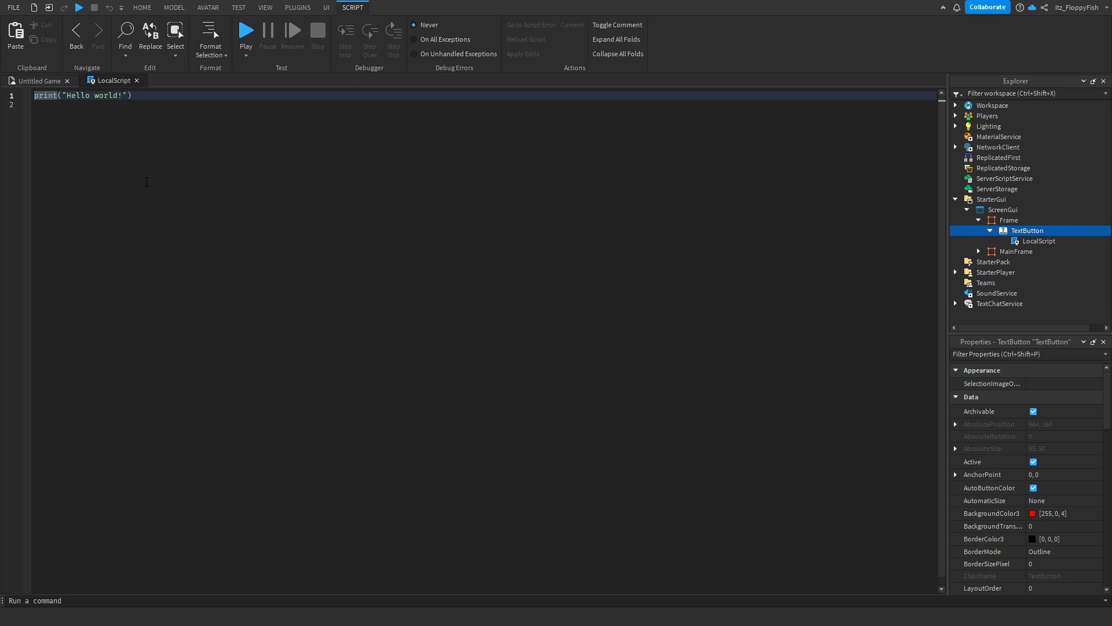
key(ctrl+a)
key(ctrl+v)
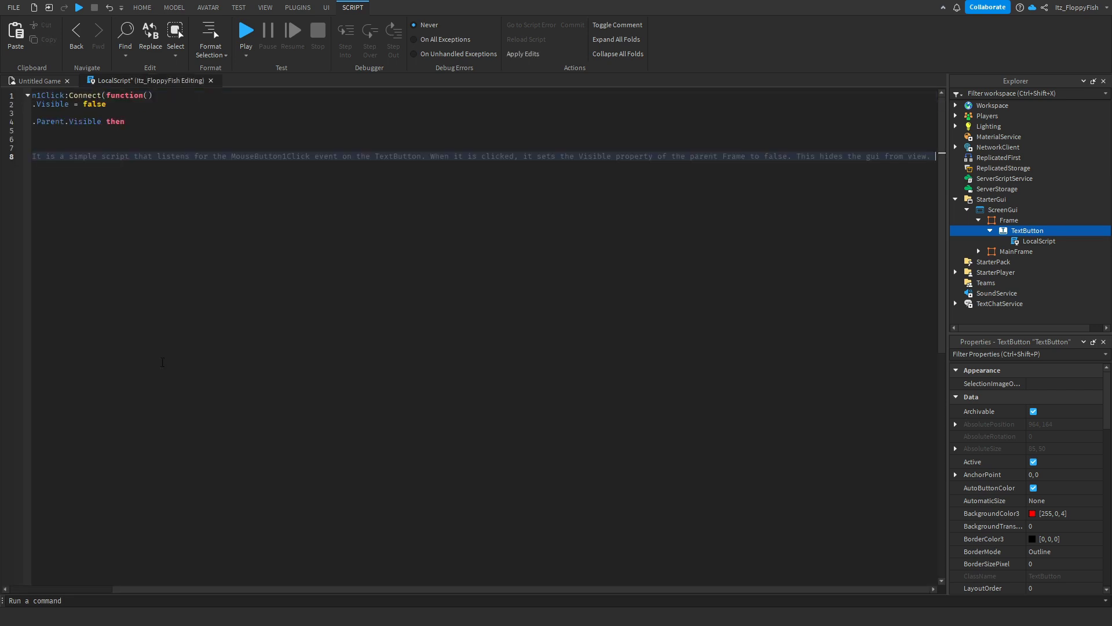
click(166, 305)
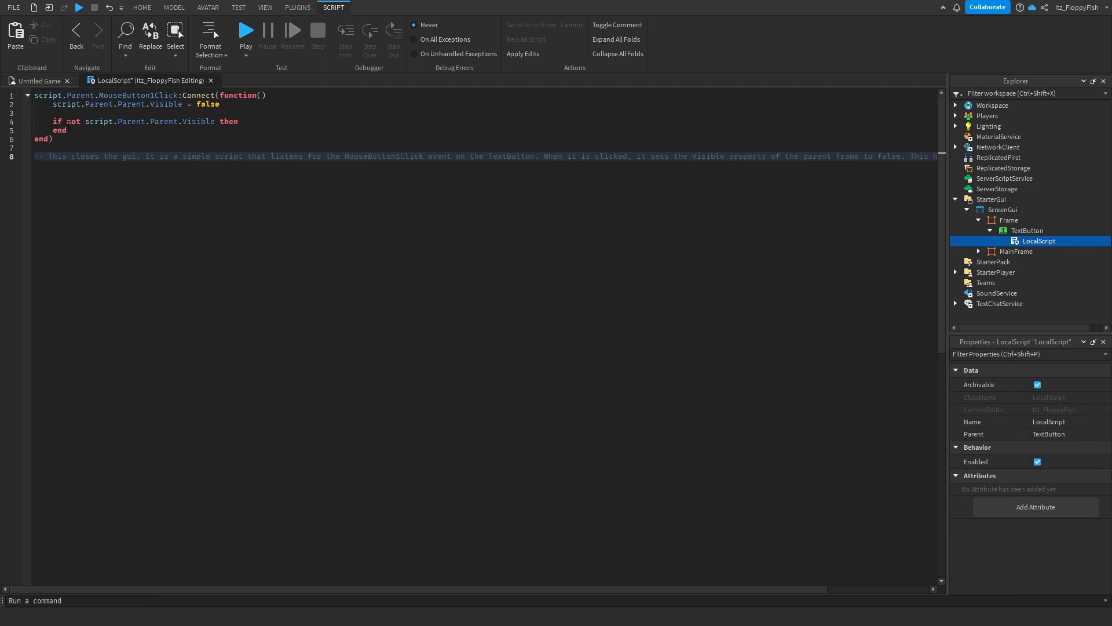
click(66, 105)
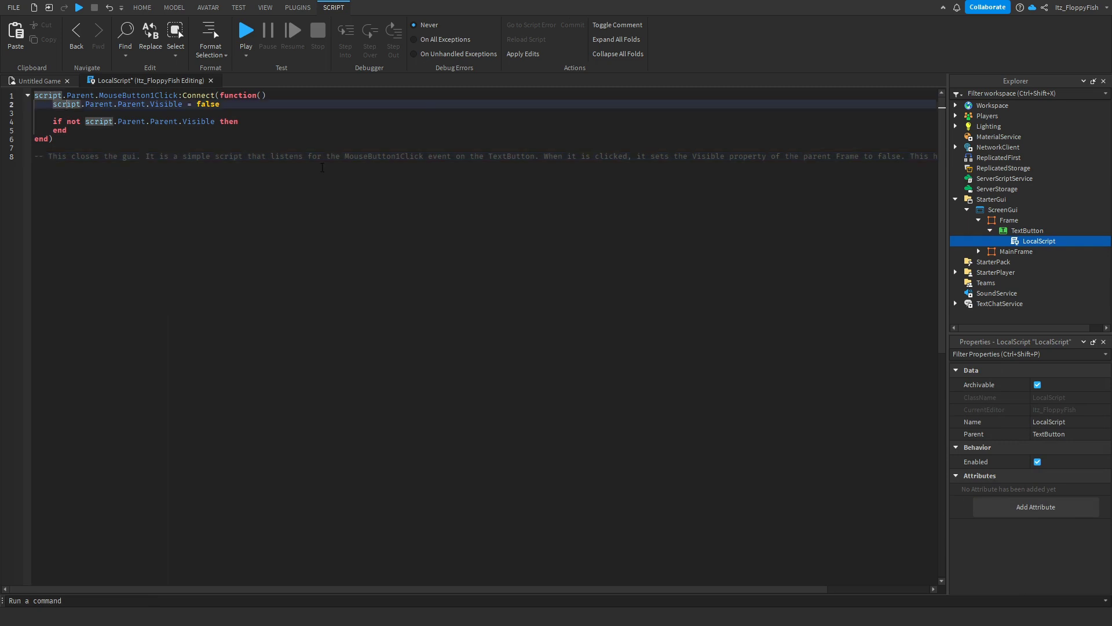
click(1016, 232)
click(1006, 223)
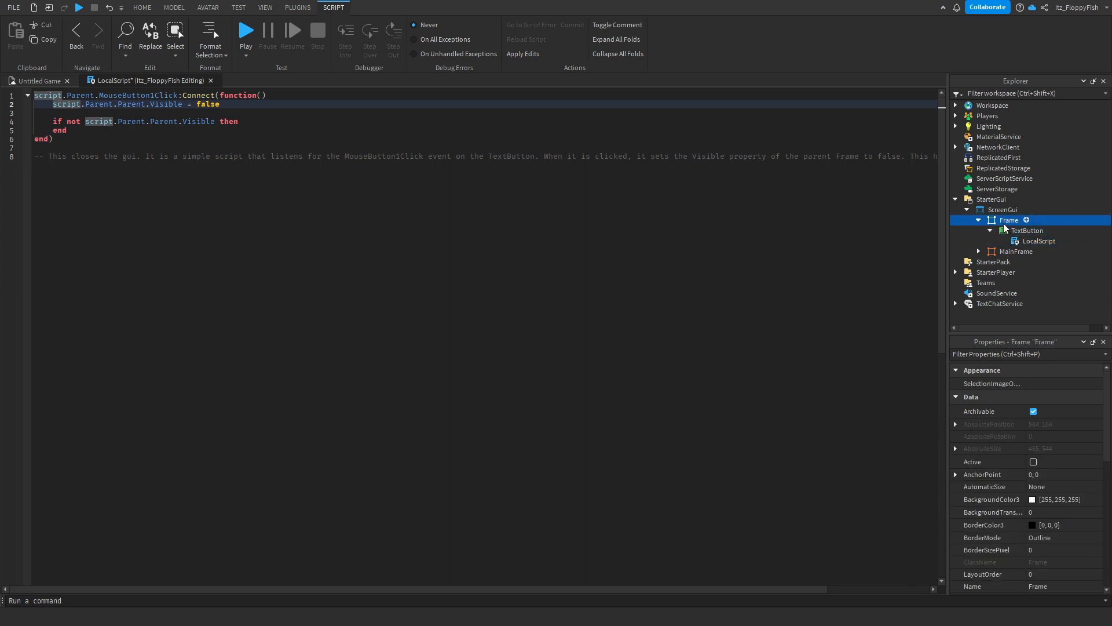
scroll(1054, 463, down, 3)
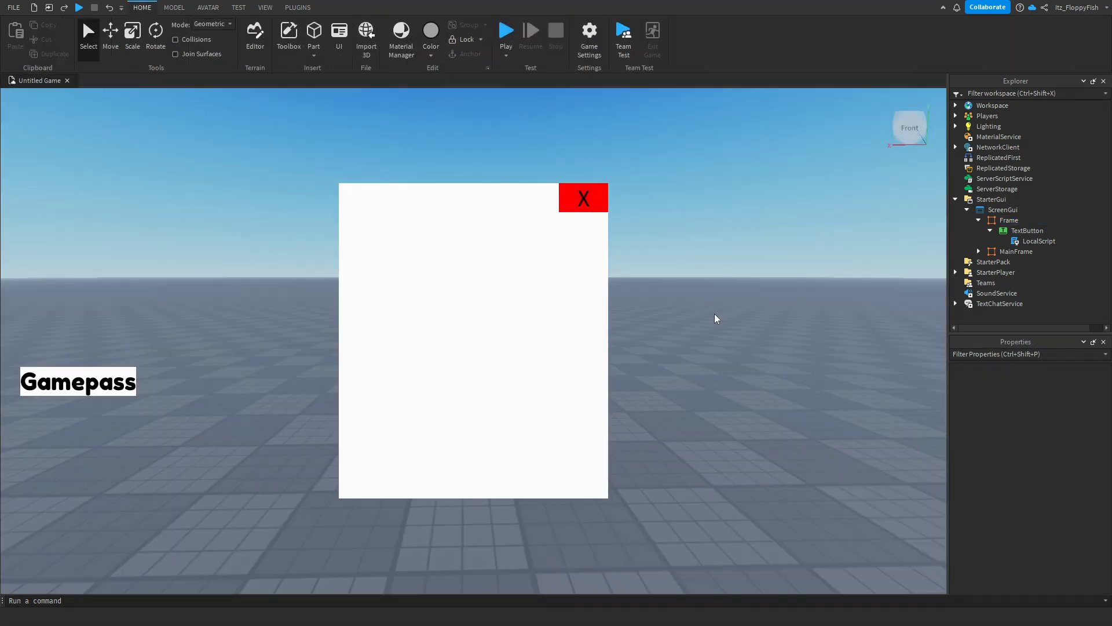
Step: Turn off the white Frame's Visible property so only the Gamepass button shows
click(1008, 221)
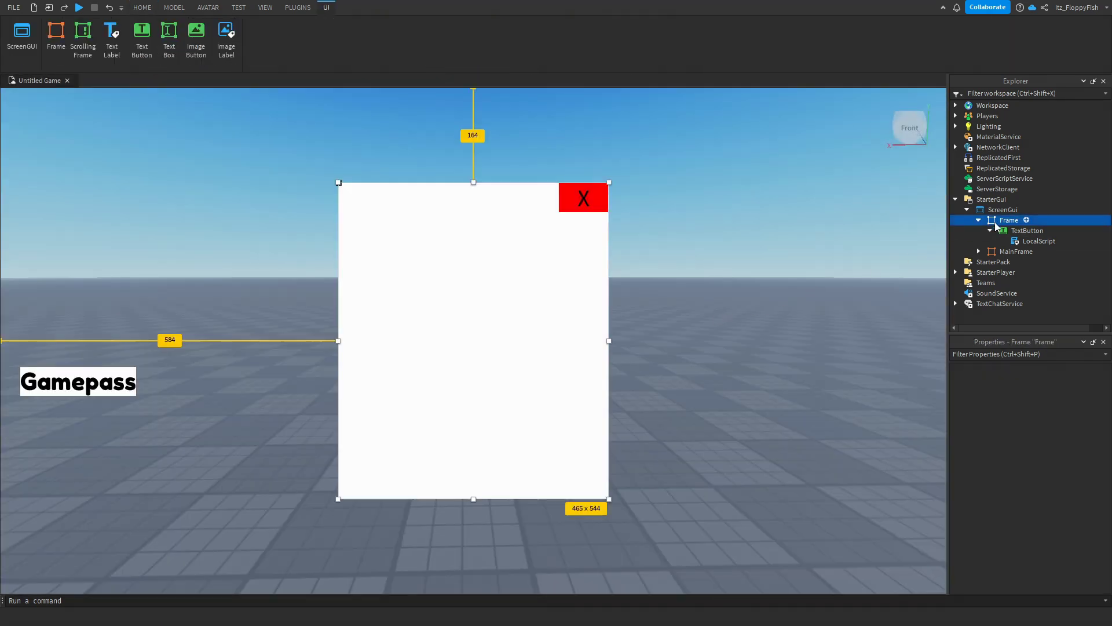
scroll(1029, 427, down, 5)
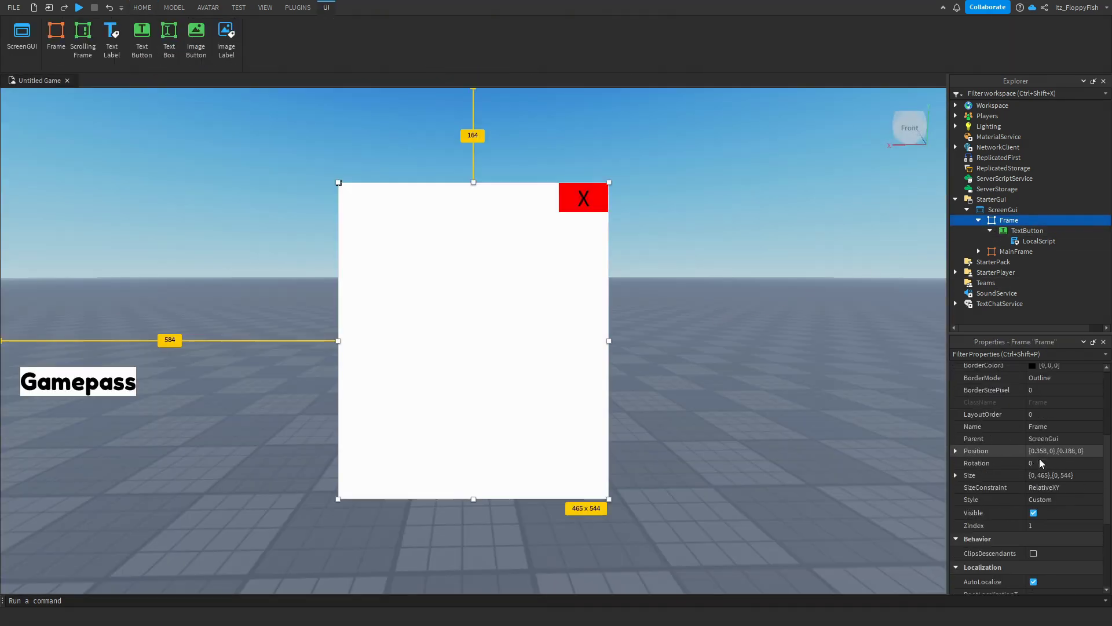
click(1034, 513)
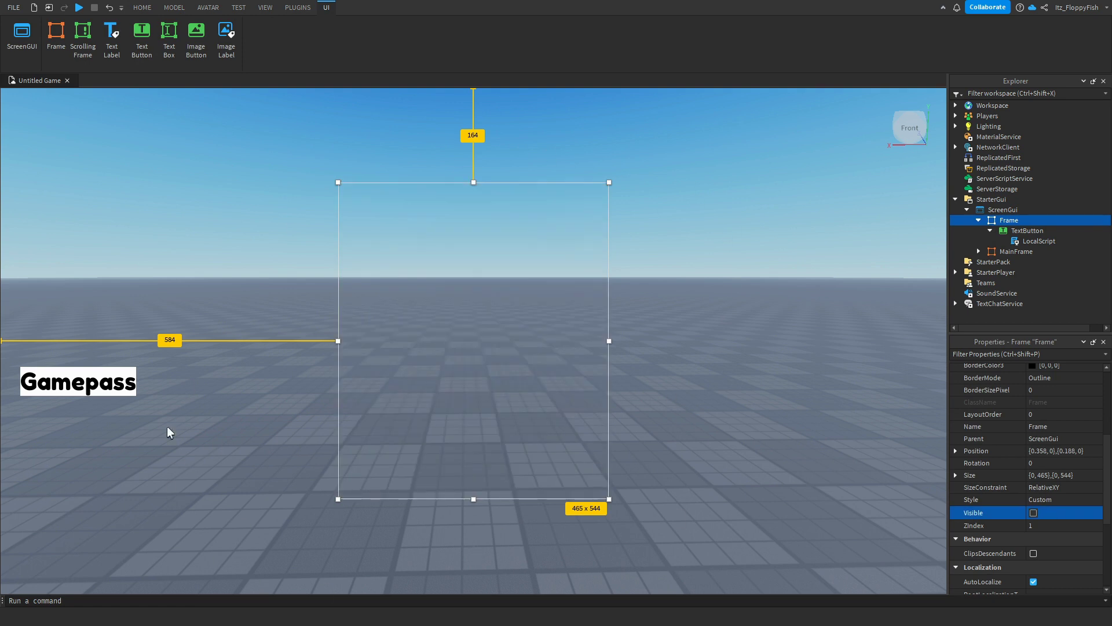
click(677, 429)
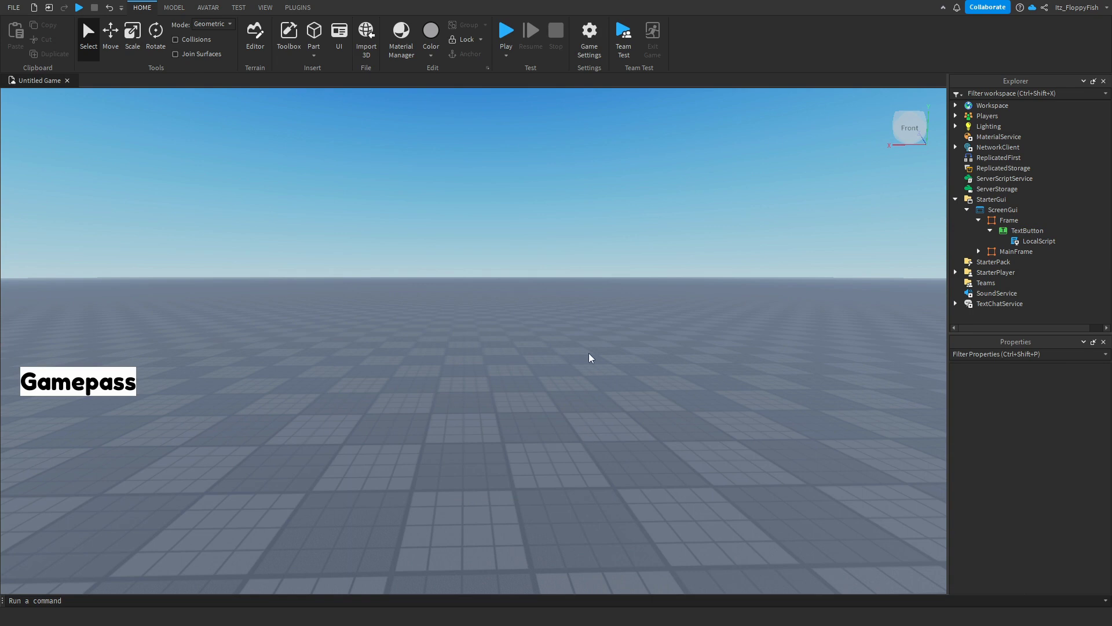
Step: Enable Allow Third Party Sales under Game Settings > Security and save
click(587, 63)
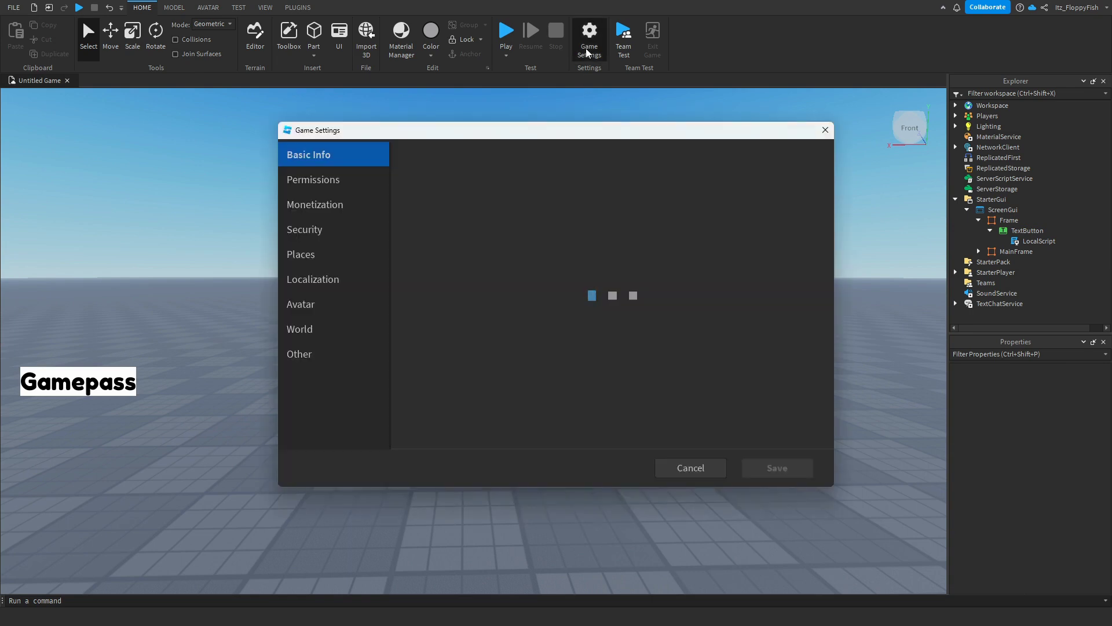
click(355, 233)
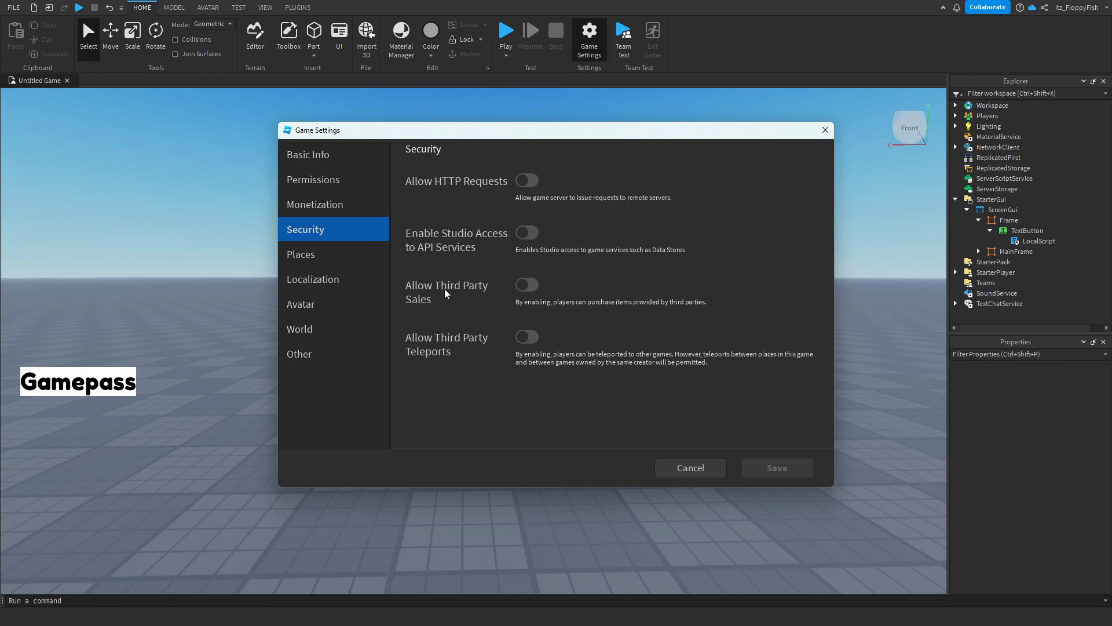
click(530, 285)
click(777, 468)
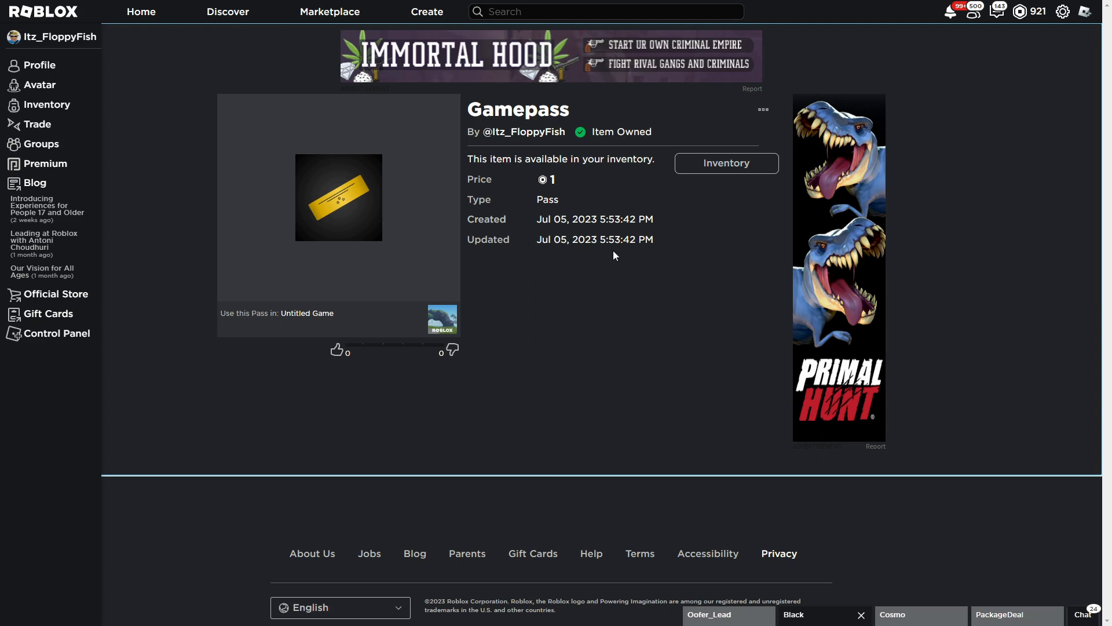
Step: Delete the owned Gamepass from the inventory via its item page menu
click(763, 110)
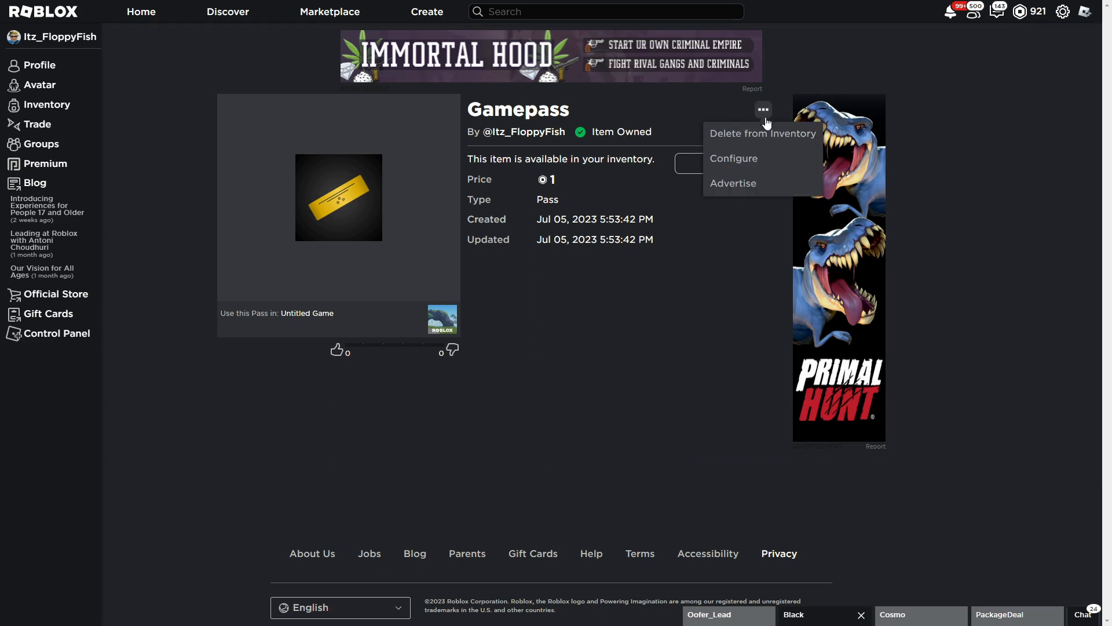
click(767, 137)
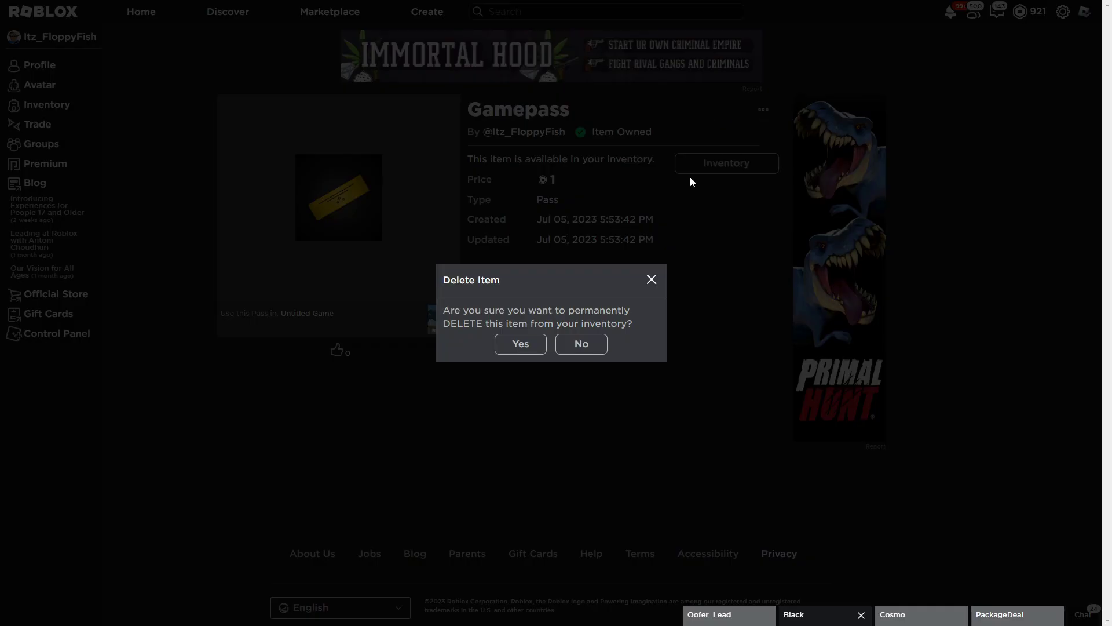
click(531, 349)
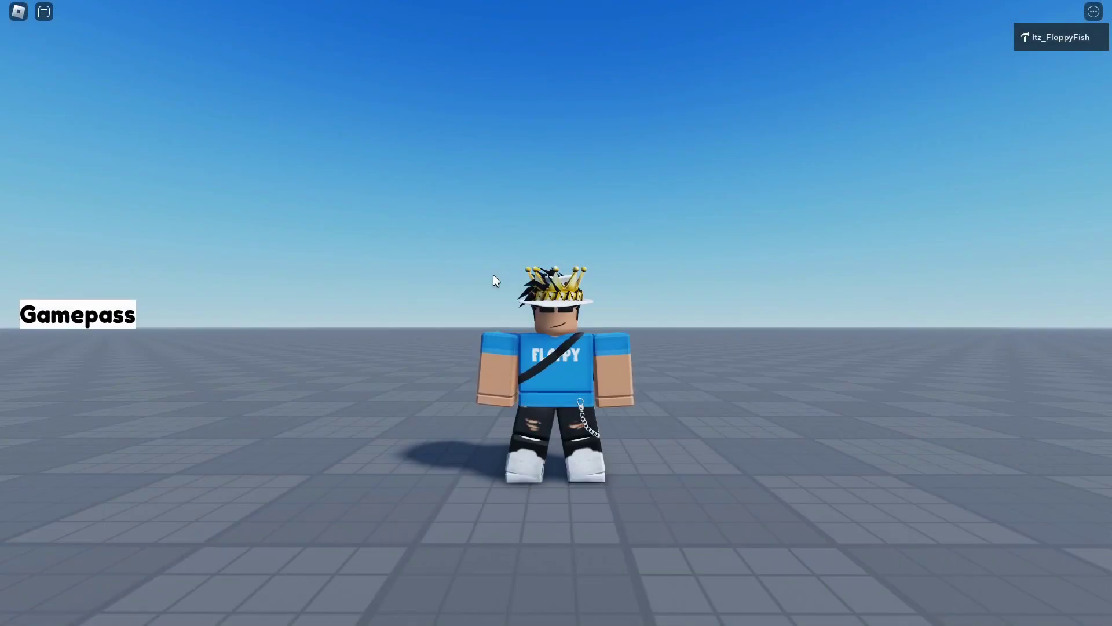
Step: In the playtest, buy the Gamepass for 1 Robux and dismiss the success message
click(91, 315)
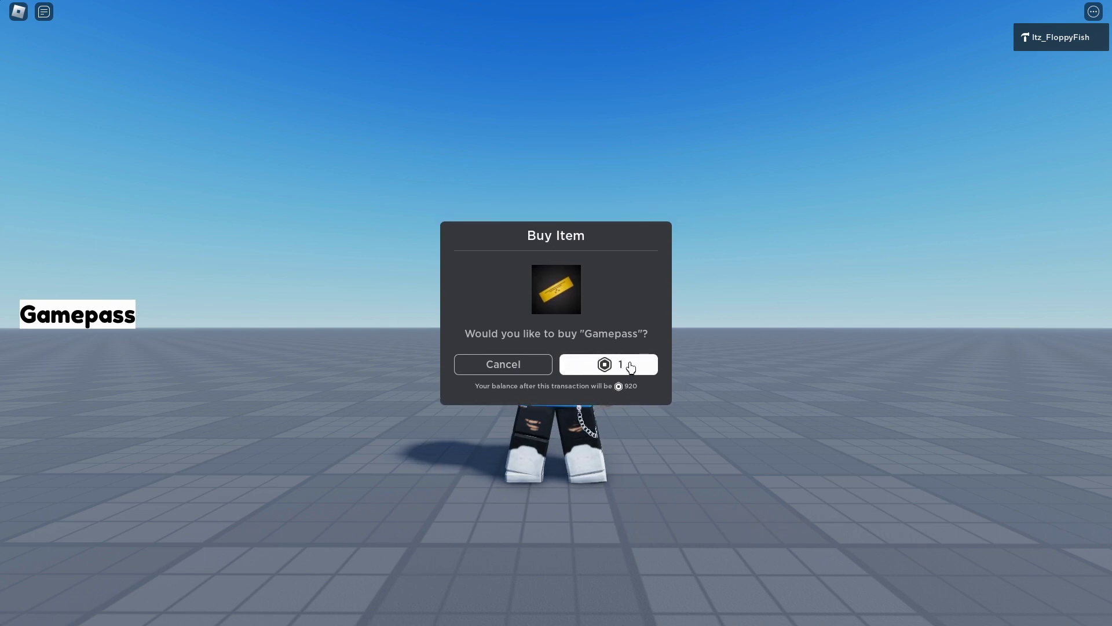
click(626, 367)
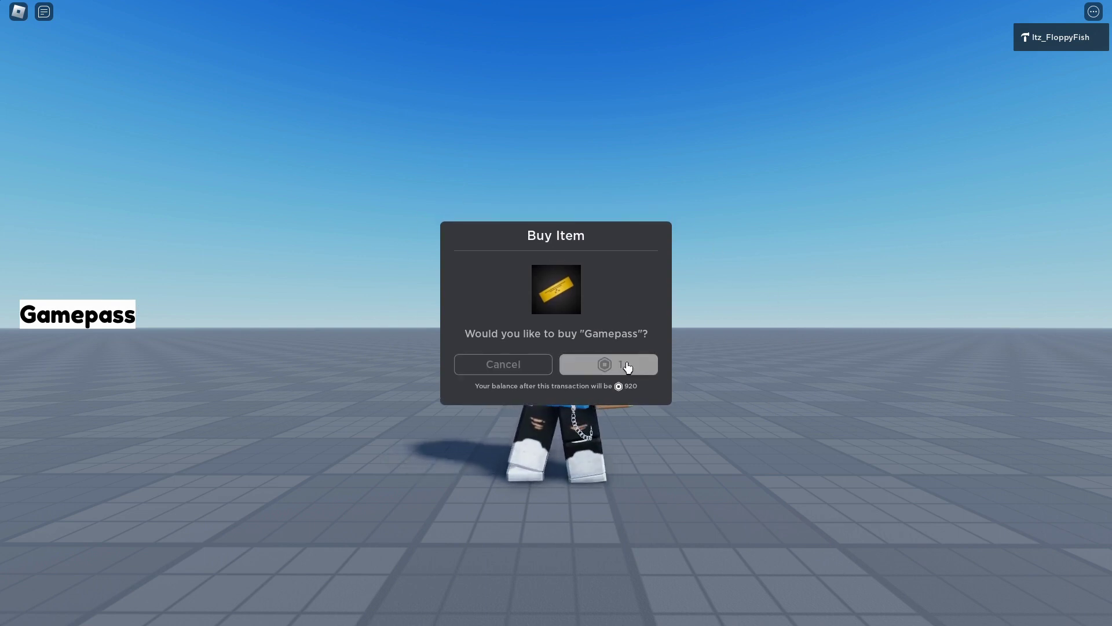
click(596, 347)
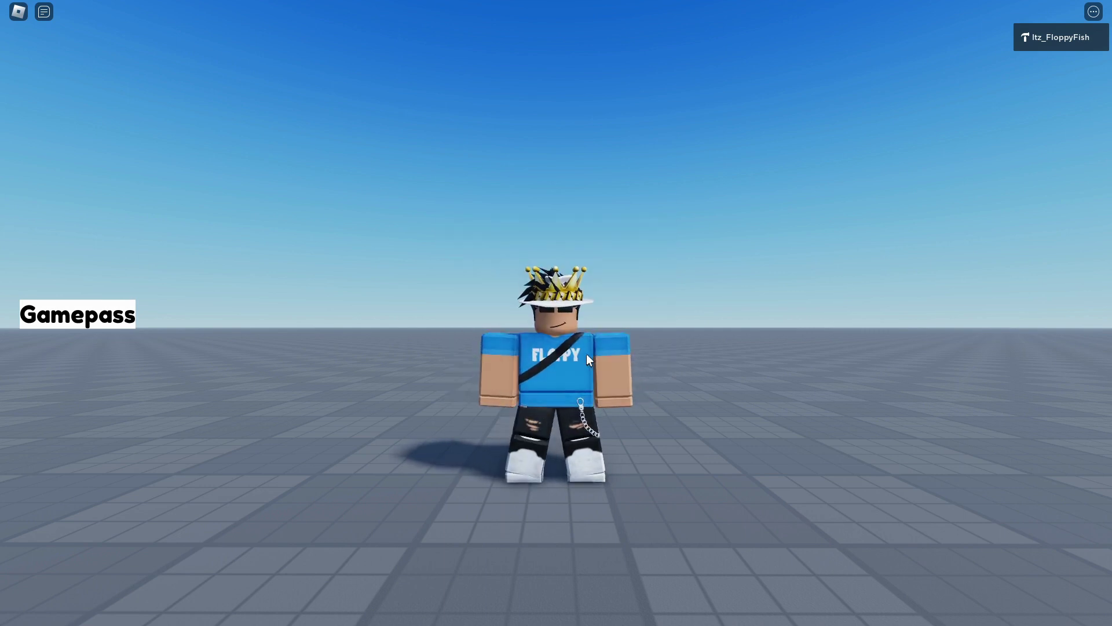
Step: Open the white panel from the Gamepass button, then close it with the red X
click(109, 320)
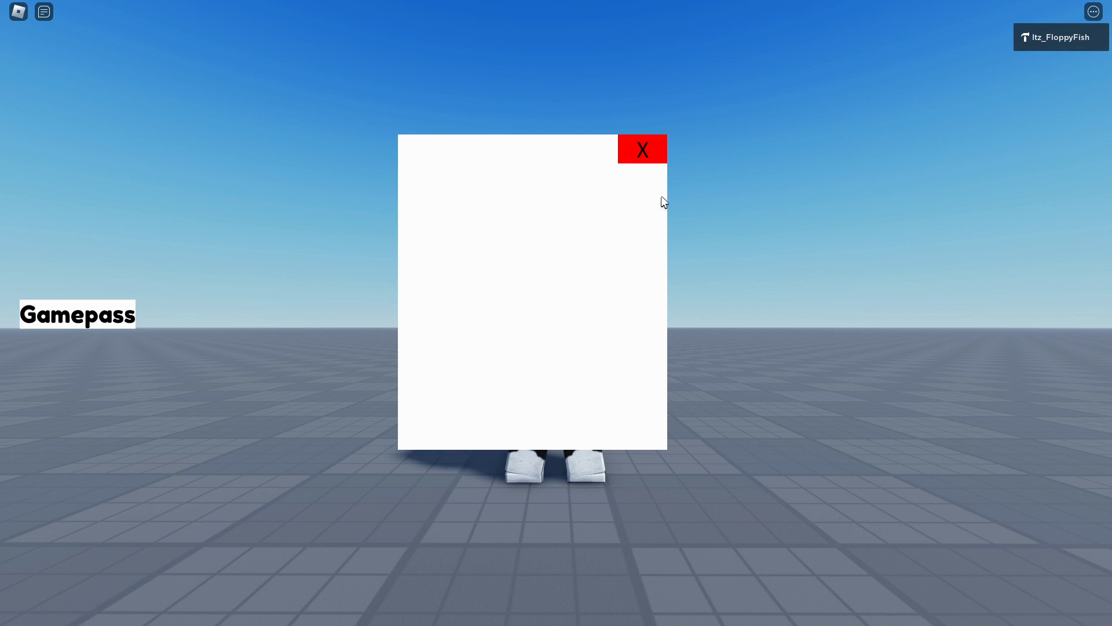
click(643, 149)
right_drag(643, 150, 643, 149)
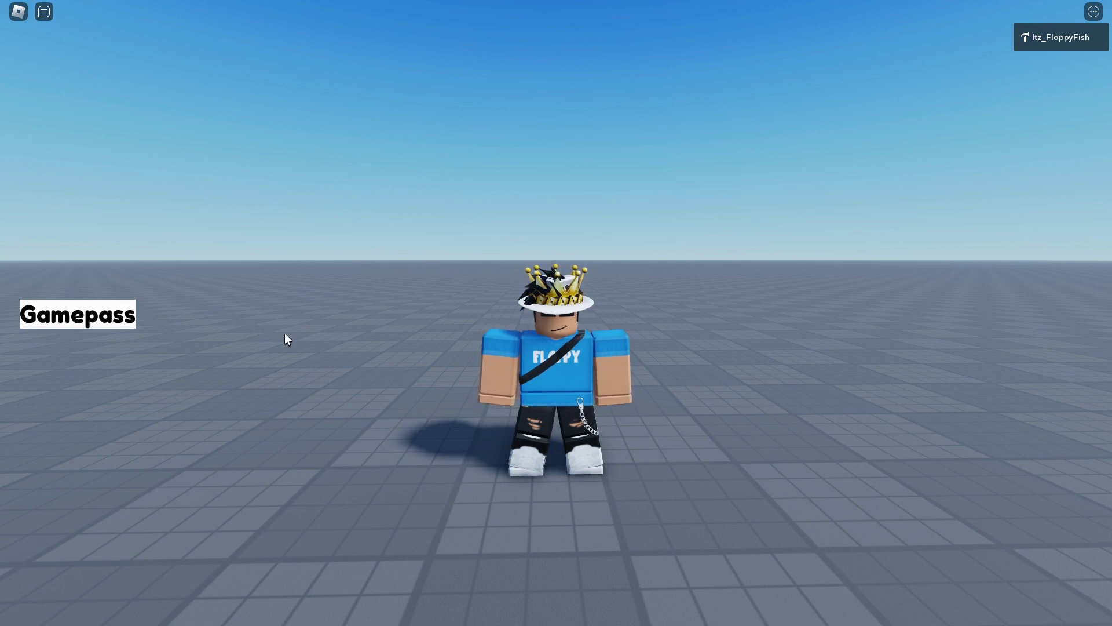
right_drag(285, 334, 285, 335)
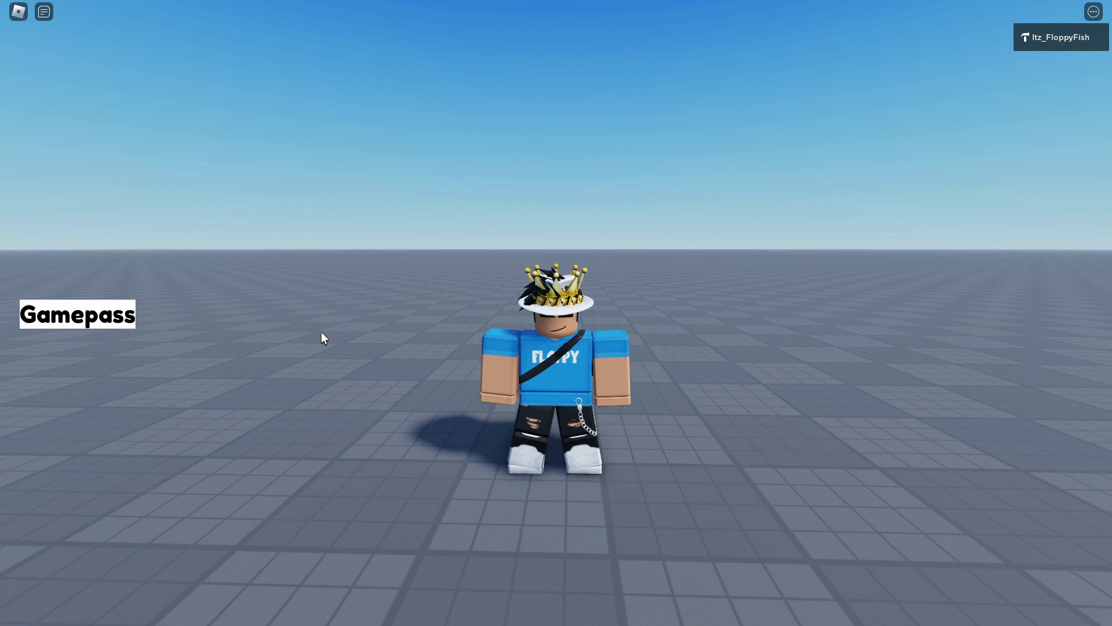